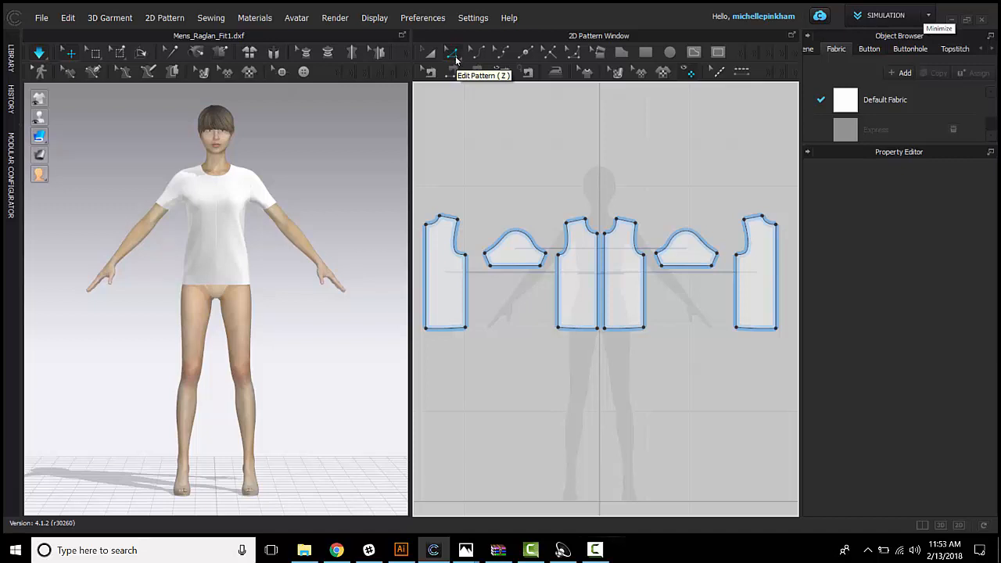
Step: Lower the centre front neckline point of the symmetric front pieces about 2.6 in to form a V-neck
{"action": "left_click", "coordinate": [599, 258]}
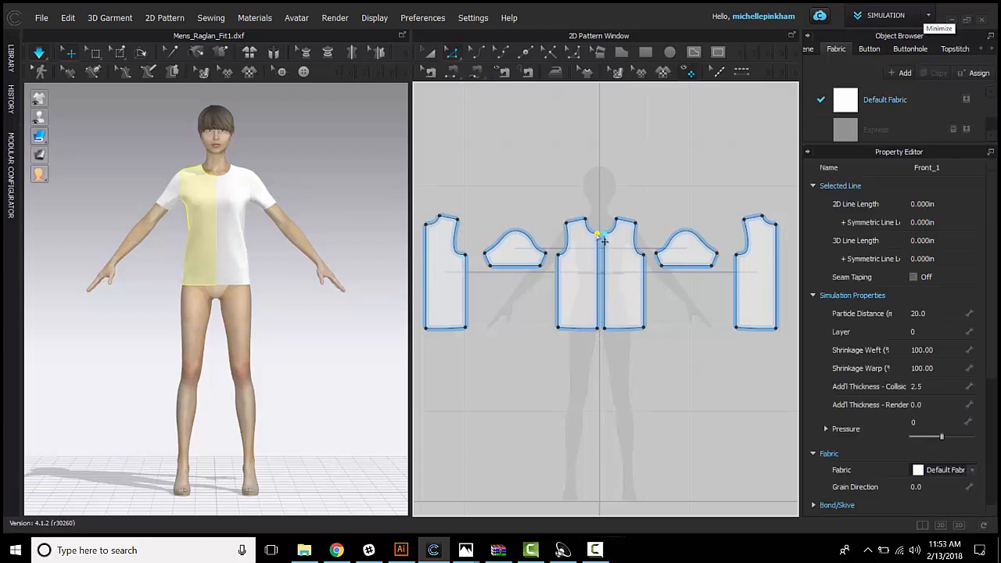
{"action": "left_click_drag", "start_coordinate": [600, 238], "coordinate": [598, 247]}
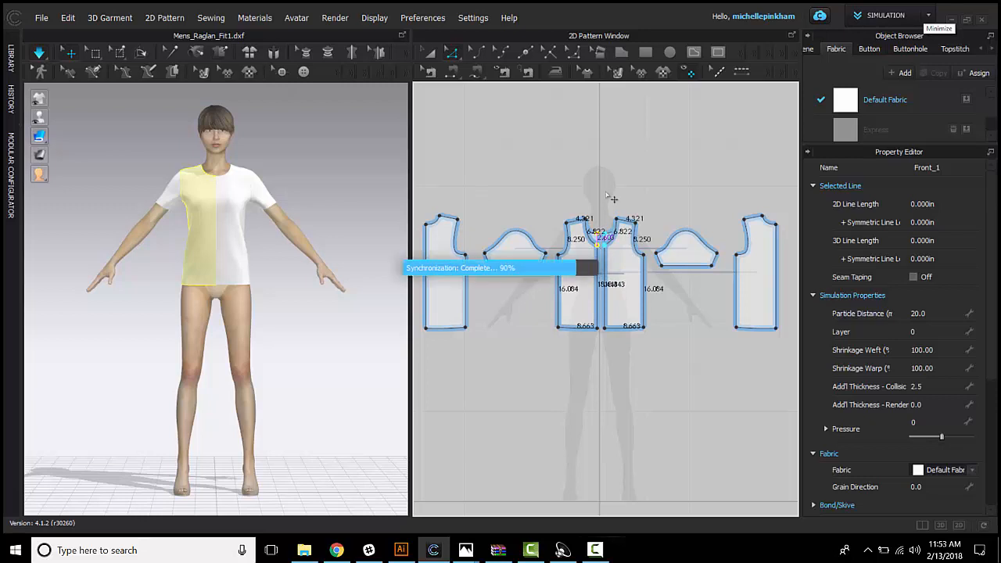
{"action": "left_click", "coordinate": [600, 354]}
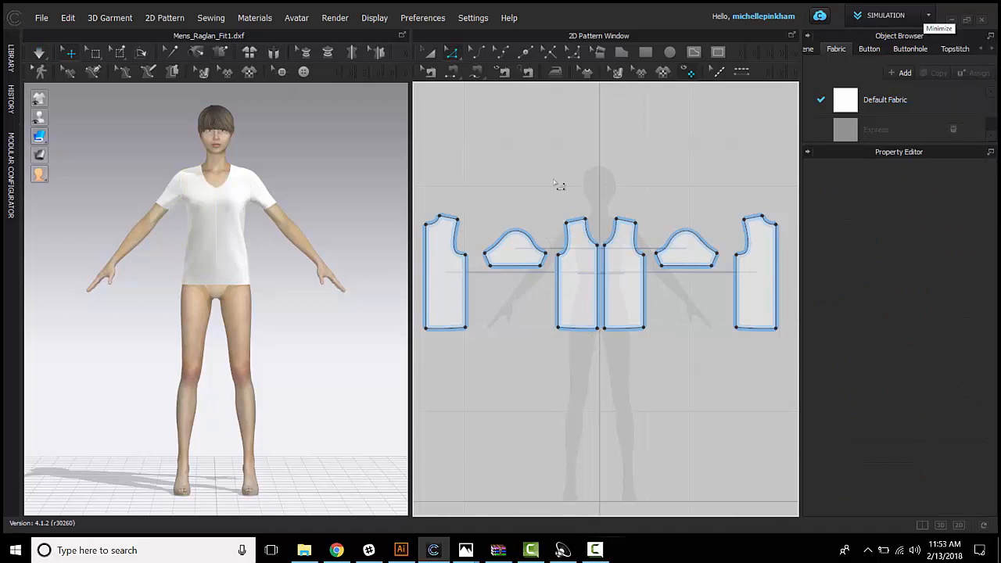
{"action": "mouse_move", "coordinate": [460, 337]}
{"action": "left_mouse_down"}
{"action": "mouse_move", "coordinate": [466, 365]}
{"action": "mouse_move", "coordinate": [458, 329]}
{"action": "left_mouse_up"}
{"action": "left_click", "coordinate": [552, 377]}
{"action": "key", "text": "ctrl+z"}
{"action": "key", "text": "ctrl+z"}
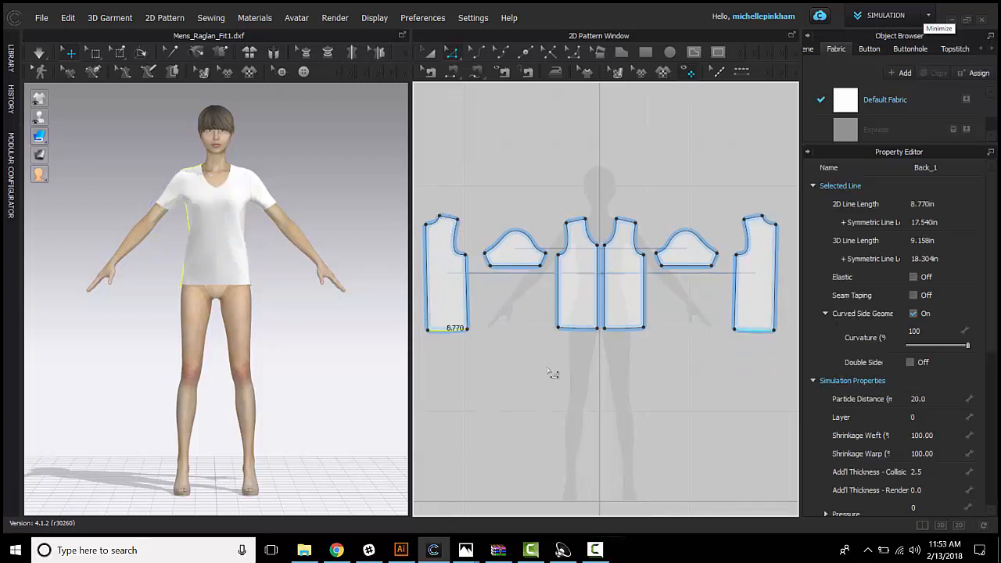
Step: Lengthen the front and back bodies together by moving their hem lines down until the front side seams are about 21.6 in long
{"action": "left_click", "coordinate": [578, 329]}
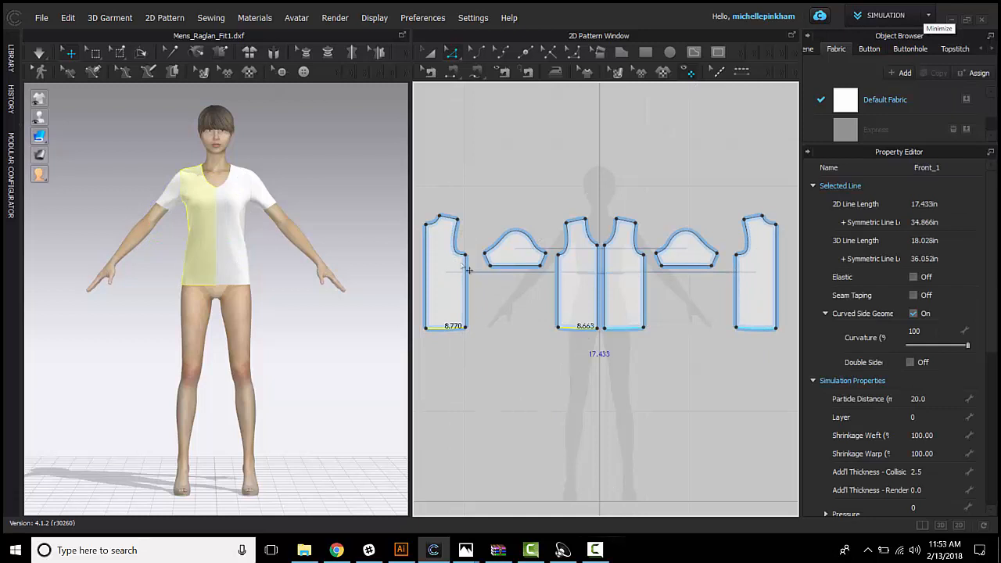
{"action": "left_click_drag", "start_coordinate": [578, 327], "coordinate": [578, 355]}
{"action": "left_click", "coordinate": [605, 214]}
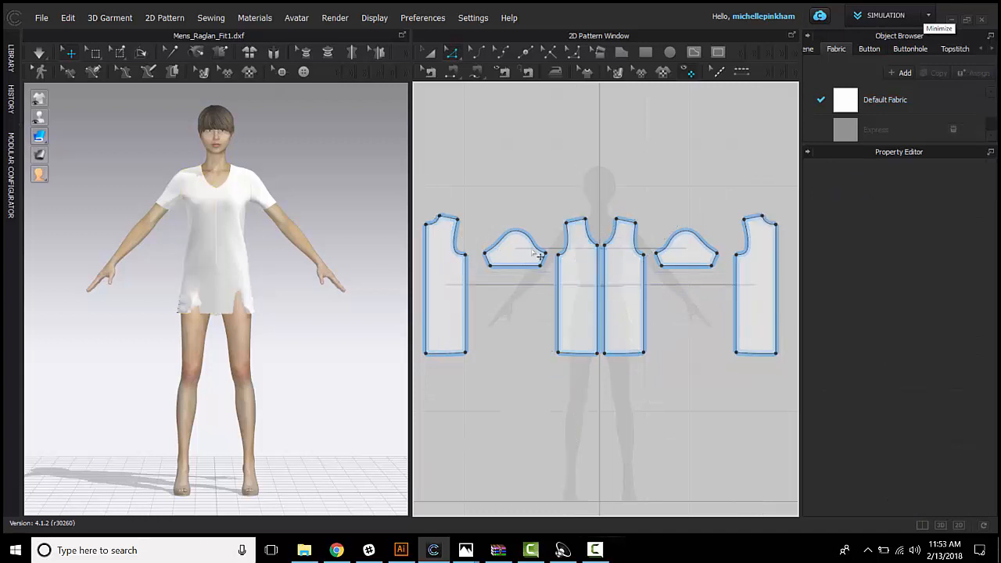
Step: Lower the centre back and centre front neckline points together by the same distance and simulate the garment
{"action": "left_click", "coordinate": [425, 224]}
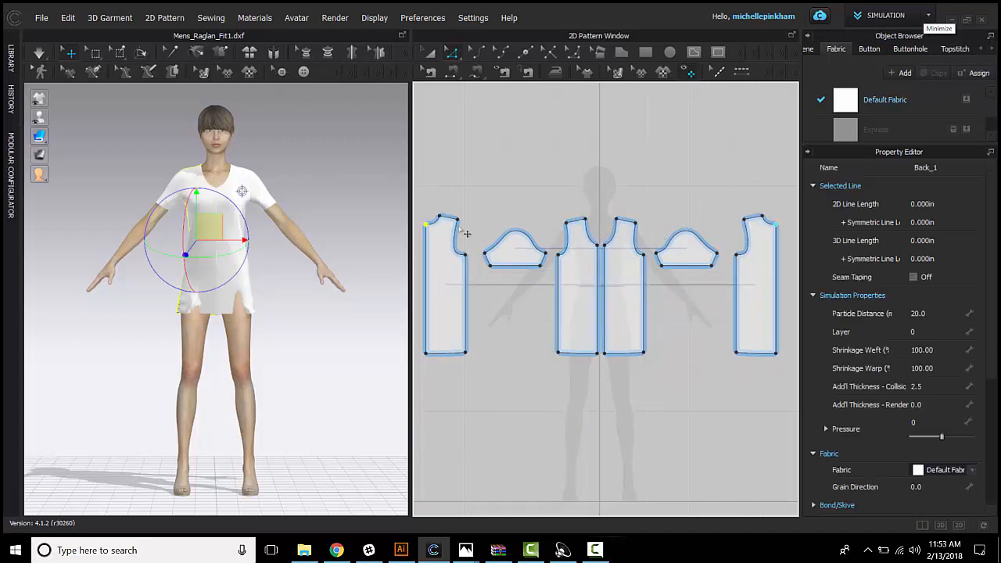
{"action": "left_click", "coordinate": [605, 252]}
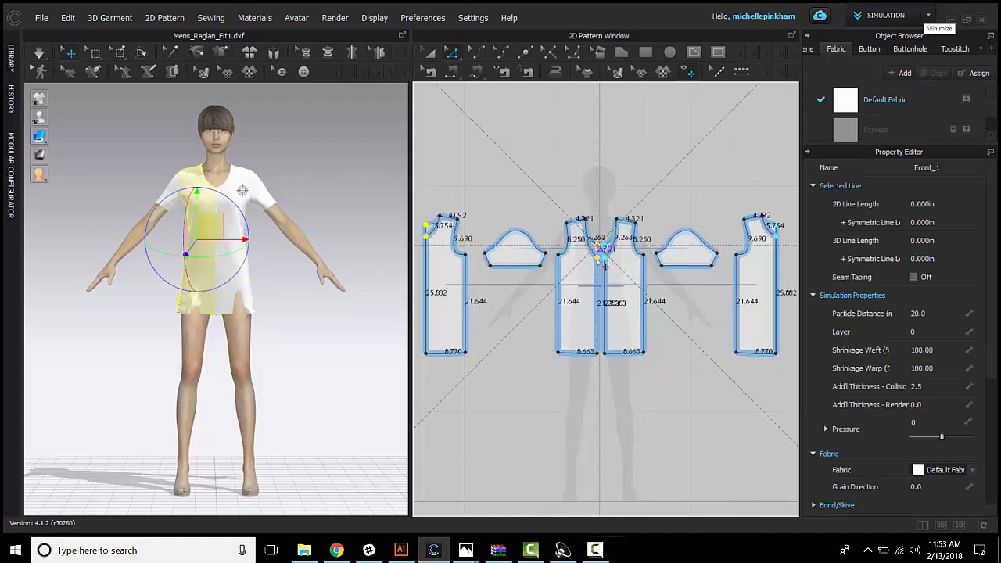
{"action": "left_click", "coordinate": [483, 156]}
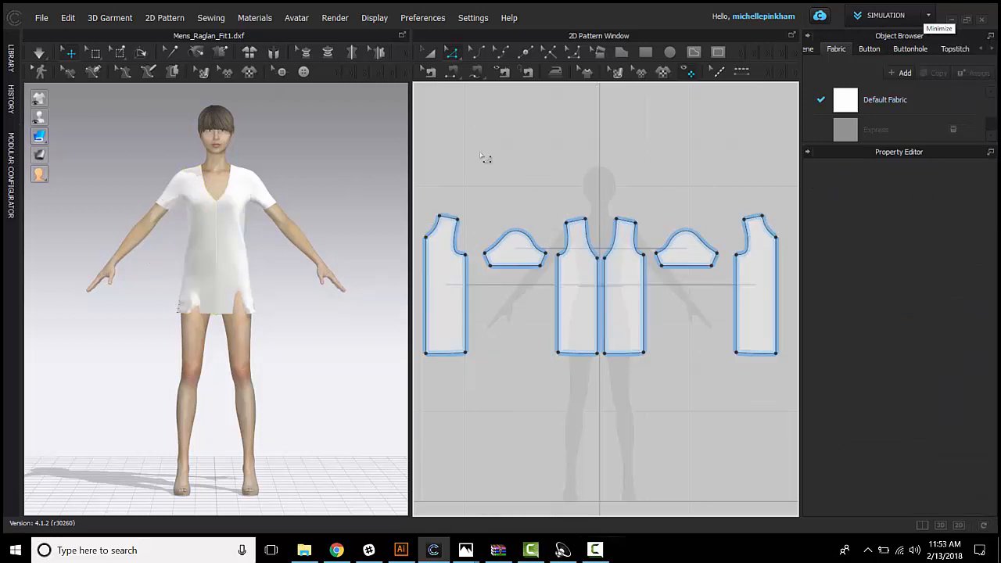
{"action": "key", "text": "space"}
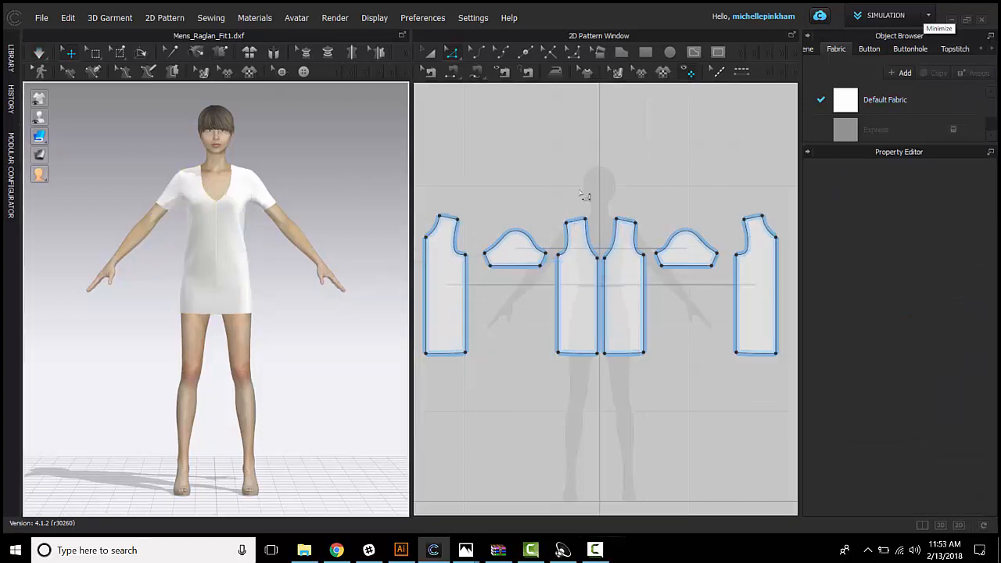
Step: Lengthen both sleeves to about the elbow by moving their hem edge straight down, and simulate the garment
{"action": "left_click", "coordinate": [490, 266]}
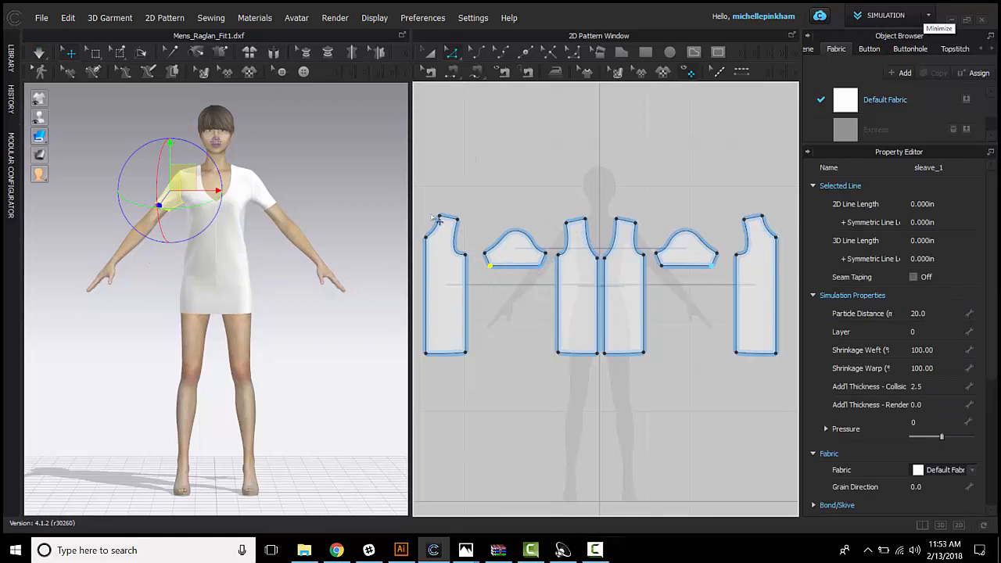
{"action": "left_click_drag", "start_coordinate": [546, 275], "coordinate": [546, 289]}
{"action": "left_click", "coordinate": [551, 210]}
{"action": "key", "text": "space"}
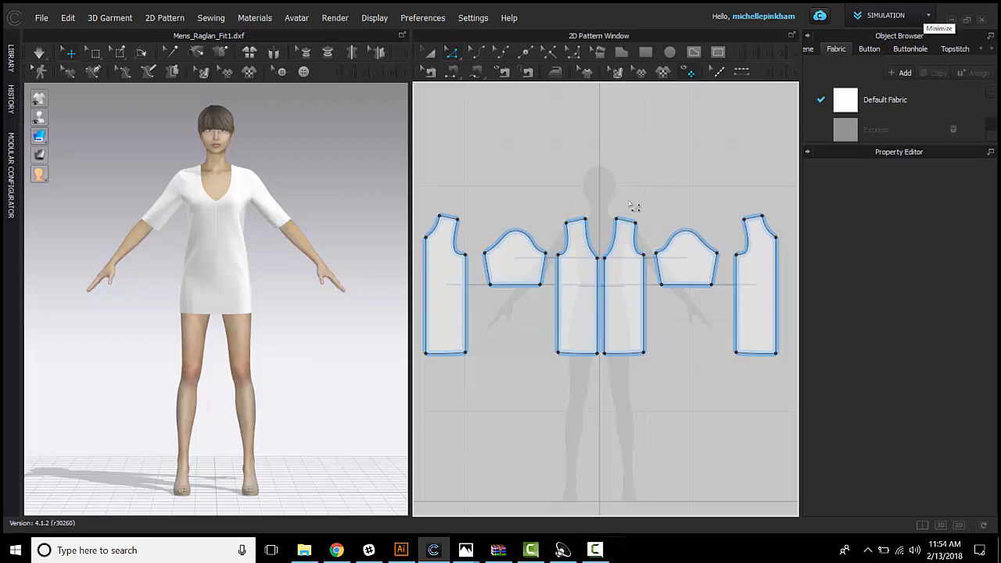
Step: Raise the centre front neckline point of the front pieces to make the neckline shallower
{"action": "middle_click_drag", "start_coordinate": [646, 232], "coordinate": [672, 236]}
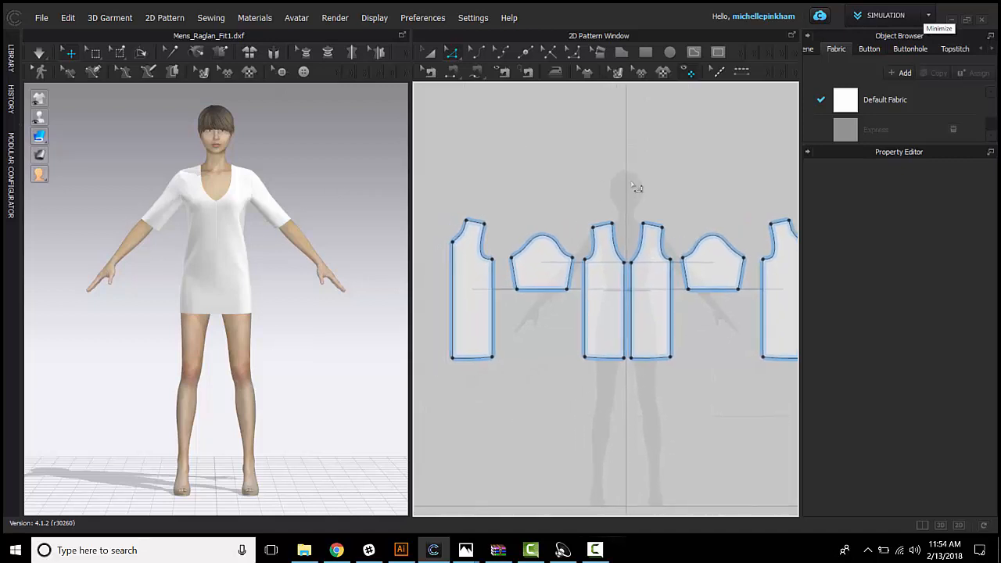
{"action": "scroll", "coordinate": [642, 265], "scroll_direction": "up", "scroll_amount": 3}
{"action": "scroll", "coordinate": [627, 259], "scroll_direction": "down", "scroll_amount": 2}
{"action": "middle_click_drag", "start_coordinate": [496, 206], "coordinate": [494, 211]}
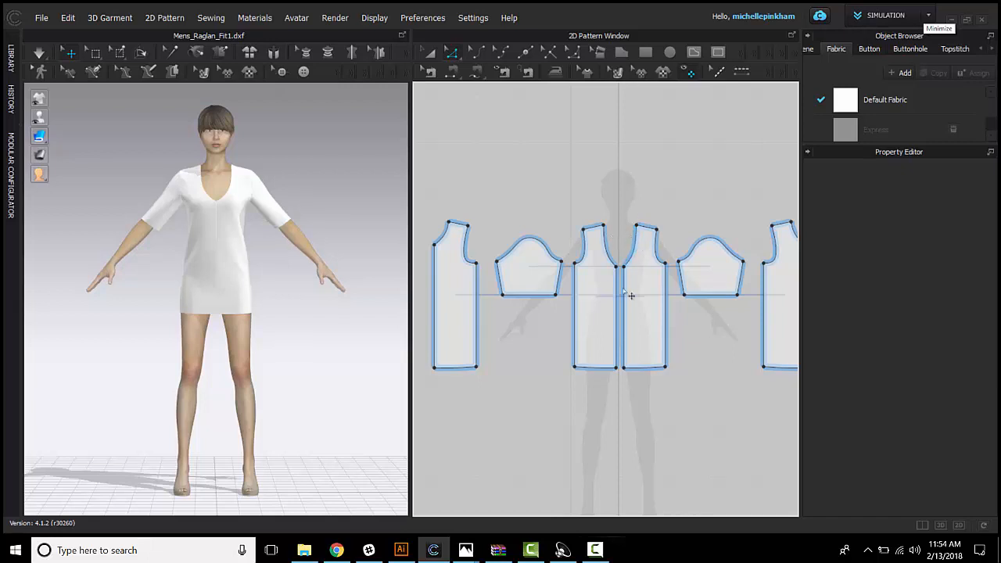
{"action": "scroll", "coordinate": [630, 281], "scroll_direction": "up", "scroll_amount": 3}
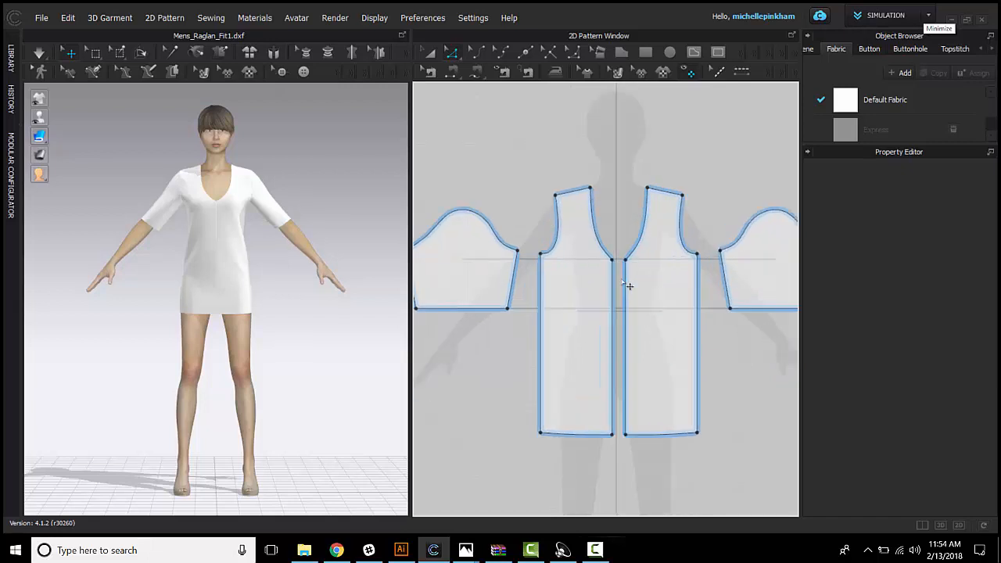
{"action": "scroll", "coordinate": [603, 261], "scroll_direction": "down", "scroll_amount": 2}
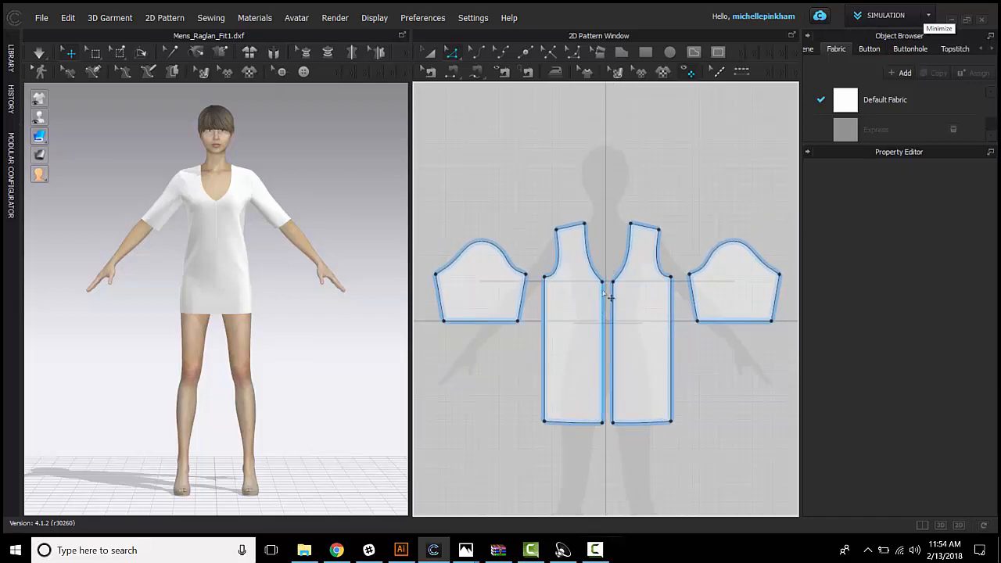
{"action": "left_click", "coordinate": [611, 289]}
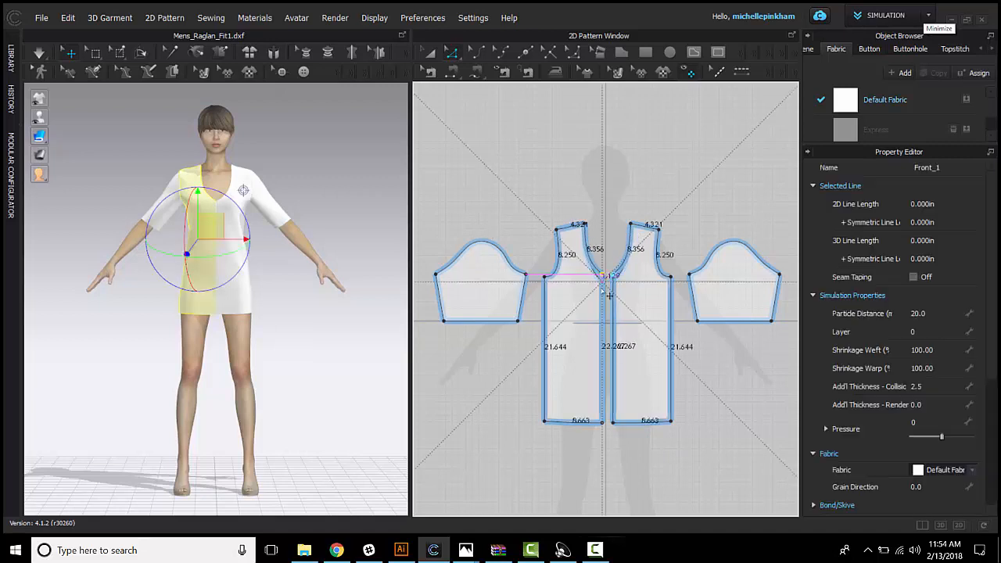
{"action": "left_click_drag", "start_coordinate": [611, 292], "coordinate": [621, 258]}
{"action": "left_click", "coordinate": [622, 182]}
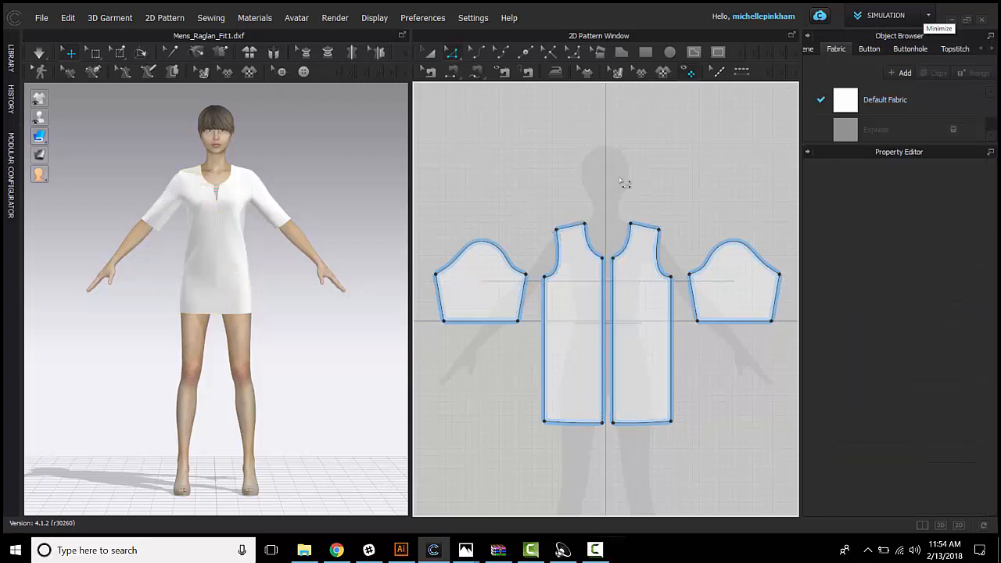
{"action": "scroll", "coordinate": [612, 205], "scroll_direction": "down", "scroll_amount": 1}
{"action": "left_click_drag", "start_coordinate": [557, 379], "coordinate": [545, 394]}
{"action": "key", "text": "ctrl+z"}
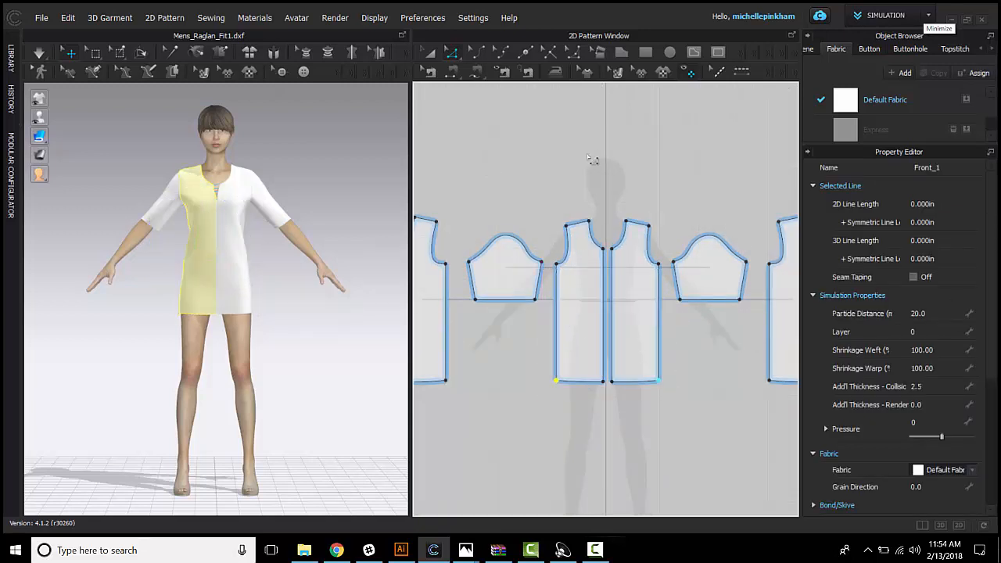
{"action": "left_click", "coordinate": [461, 429]}
Step: Flare the front and back bodies into an A-line by moving their side hem corners outward together
{"action": "left_click", "coordinate": [448, 383]}
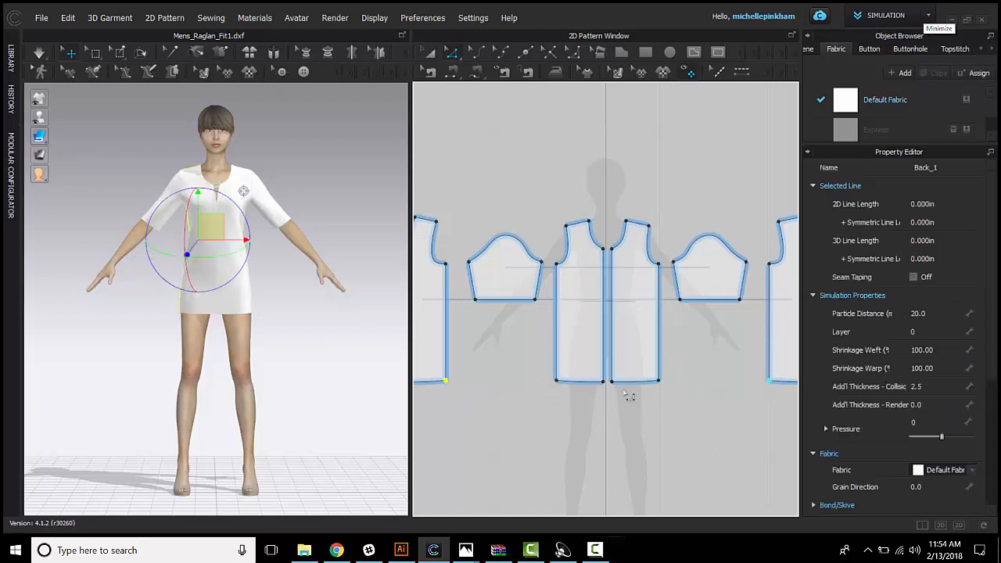
{"action": "left_click_drag", "start_coordinate": [664, 391], "coordinate": [694, 428]}
{"action": "scroll", "coordinate": [652, 418], "scroll_direction": "down", "scroll_amount": 2}
{"action": "scroll", "coordinate": [590, 384], "scroll_direction": "up", "scroll_amount": 4}
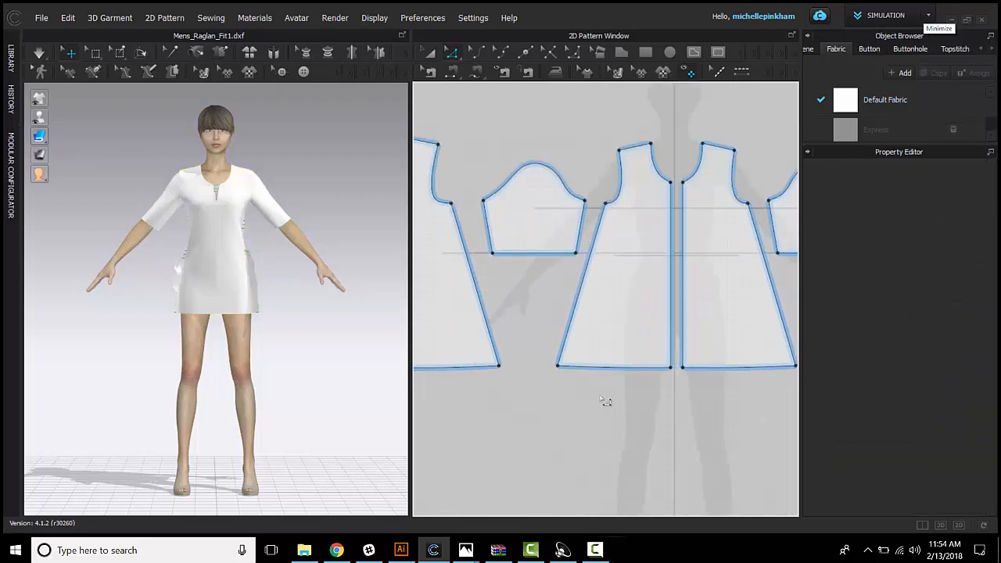
{"action": "scroll", "coordinate": [586, 359], "scroll_direction": "up", "scroll_amount": 2}
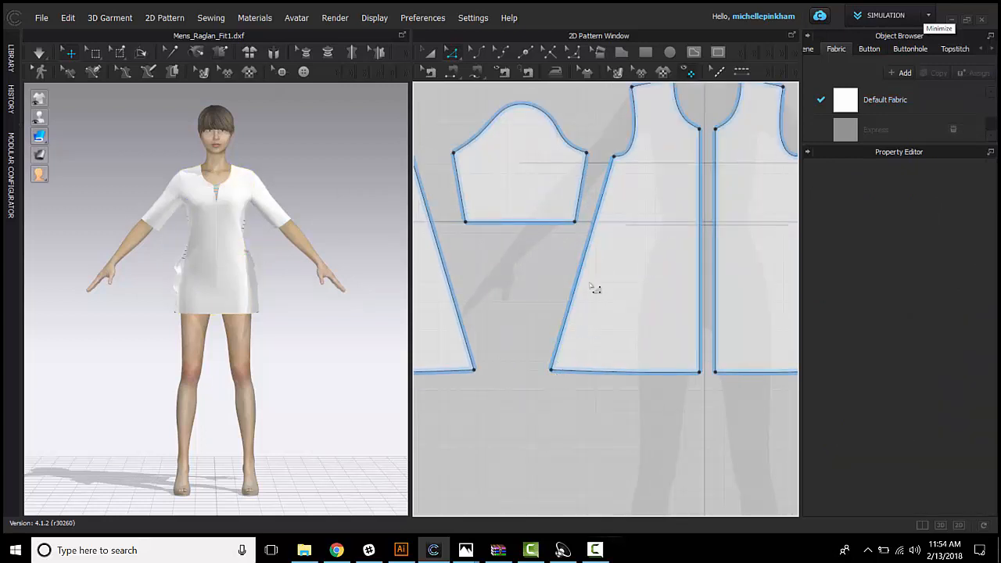
{"action": "left_click", "coordinate": [551, 370]}
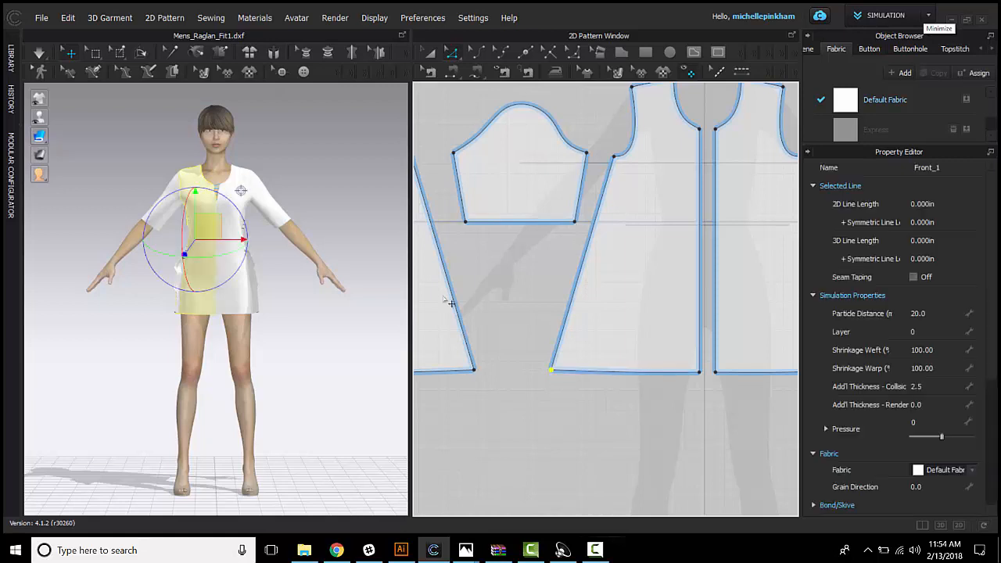
{"action": "mouse_move", "coordinate": [551, 370]}
{"action": "left_mouse_down"}
{"action": "mouse_move", "coordinate": [552, 426]}
{"action": "mouse_move", "coordinate": [553, 374]}
{"action": "mouse_move", "coordinate": [573, 342]}
{"action": "mouse_move", "coordinate": [552, 397]}
{"action": "mouse_move", "coordinate": [557, 439]}
{"action": "mouse_move", "coordinate": [560, 363]}
{"action": "mouse_move", "coordinate": [563, 389]}
{"action": "mouse_move", "coordinate": [520, 379]}
{"action": "mouse_move", "coordinate": [565, 383]}
{"action": "mouse_move", "coordinate": [551, 371]}
{"action": "left_mouse_up"}
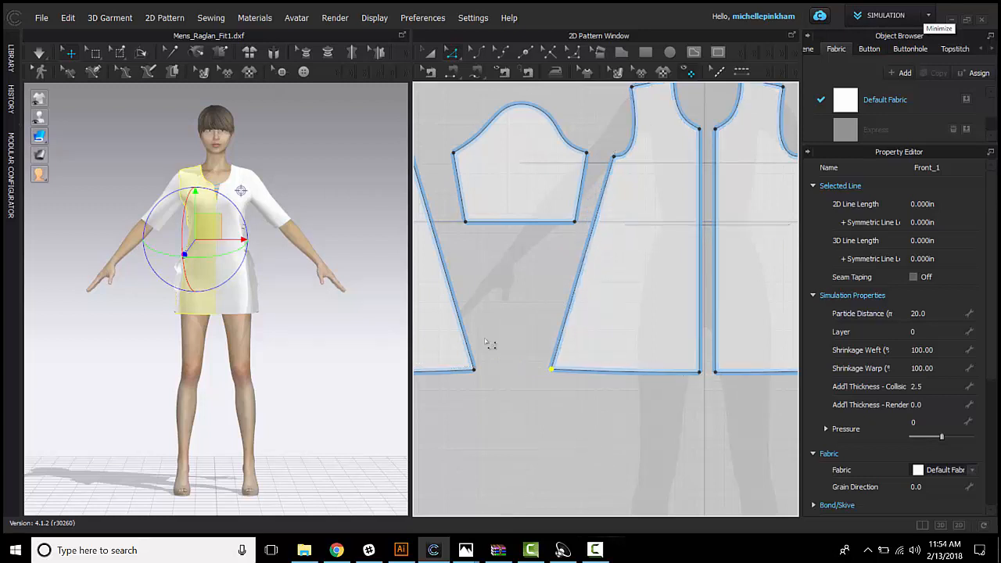
{"action": "left_click", "coordinate": [488, 341]}
Step: Move the side hem corners of the front and back pieces down and slightly outward together to shape a pointed handkerchief hem
{"action": "scroll", "coordinate": [493, 375], "scroll_direction": "down", "scroll_amount": 5}
{"action": "mouse_move", "coordinate": [656, 411]}
{"action": "middle_mouse_down"}
{"action": "mouse_move", "coordinate": [627, 397]}
{"action": "mouse_move", "coordinate": [654, 409]}
{"action": "middle_mouse_up"}
{"action": "middle_click_drag", "start_coordinate": [561, 376], "coordinate": [569, 383]}
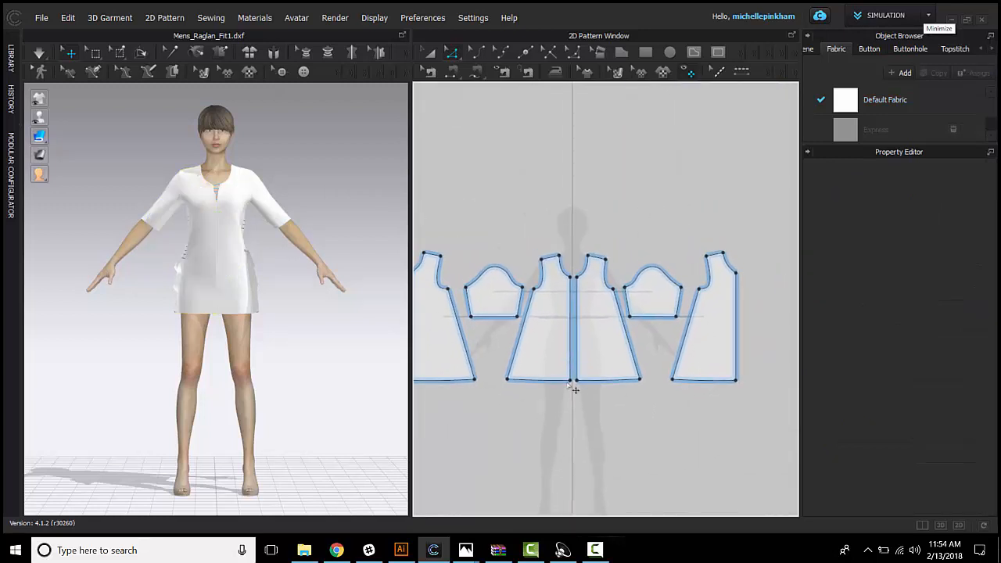
{"action": "middle_click_drag", "start_coordinate": [439, 324], "coordinate": [483, 308]}
{"action": "left_click", "coordinate": [552, 364]}
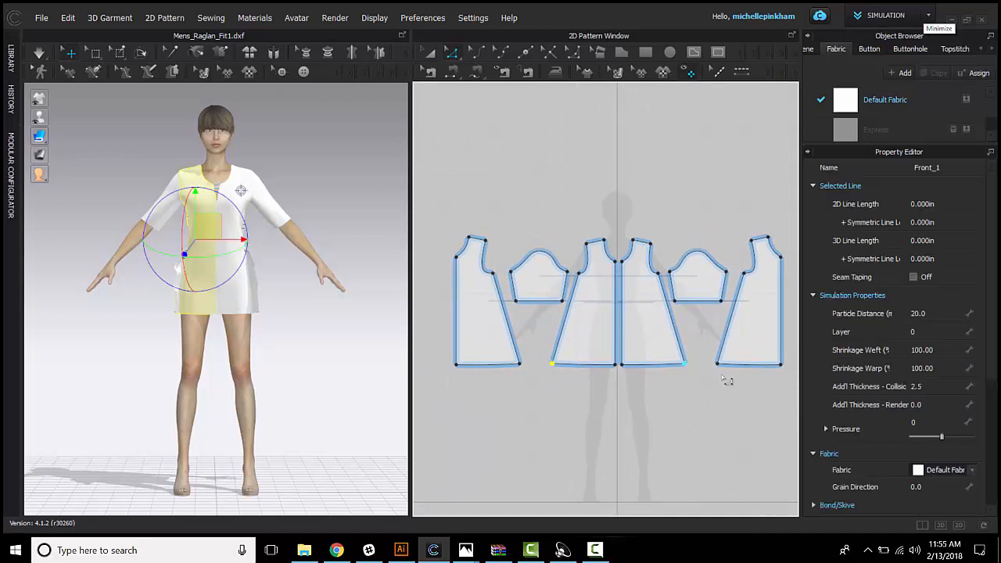
{"action": "left_click", "coordinate": [717, 364], "text": "shift"}
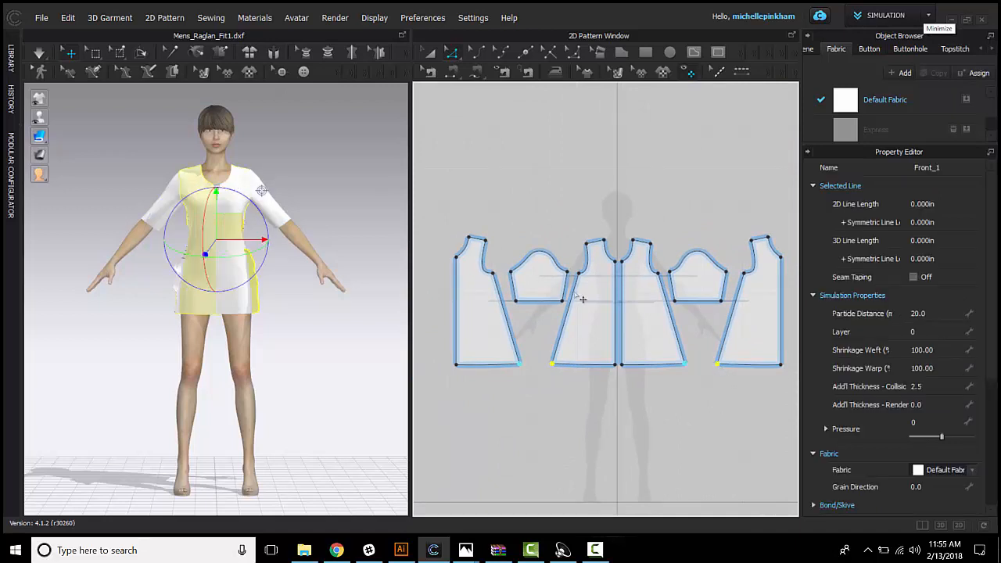
{"action": "left_click_drag", "start_coordinate": [718, 366], "coordinate": [725, 405]}
{"action": "left_click", "coordinate": [705, 412]}
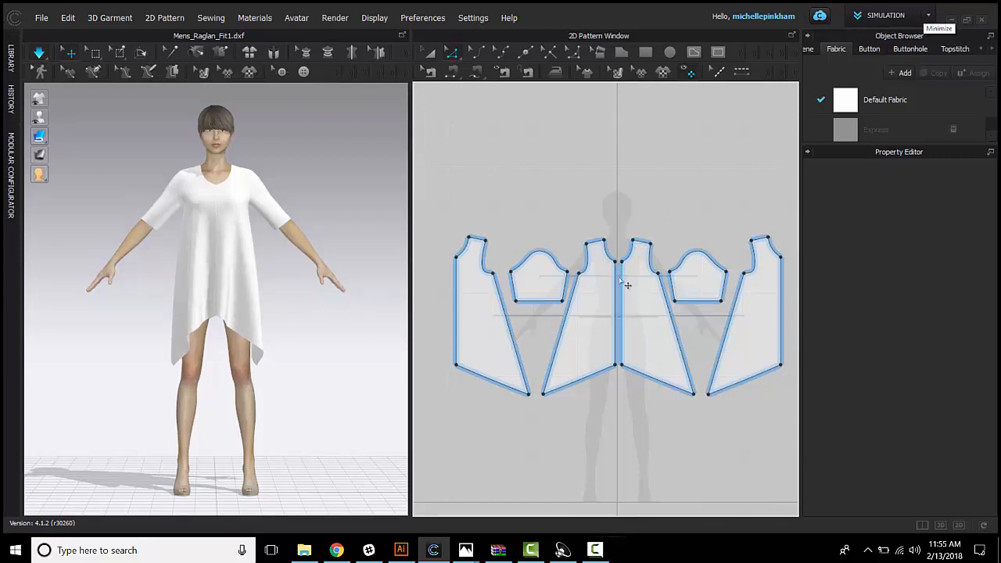
Step: Lower the centre front neckline point straight down by a moving distance of exactly 2 in and update the simulated garment
{"action": "scroll", "coordinate": [617, 268], "scroll_direction": "up", "scroll_amount": 2}
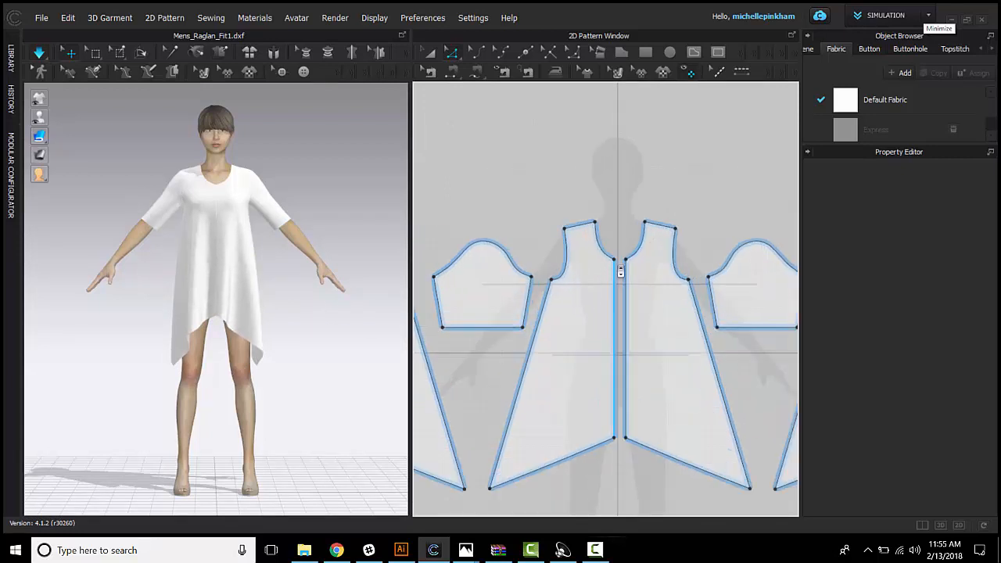
{"action": "left_click", "coordinate": [615, 264]}
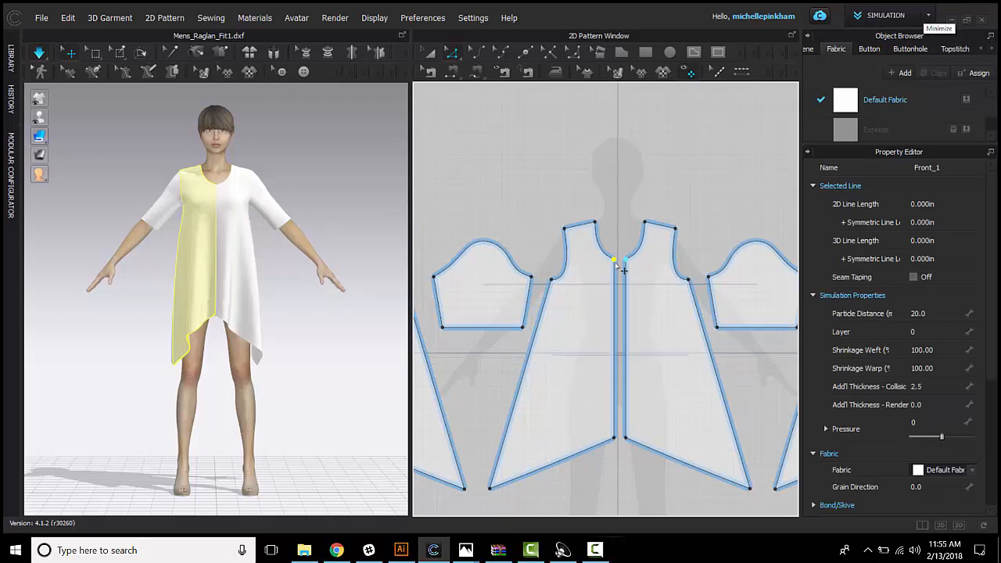
{"action": "left_click_drag", "start_coordinate": [623, 269], "coordinate": [484, 319]}
{"action": "right_click", "coordinate": [628, 312]}
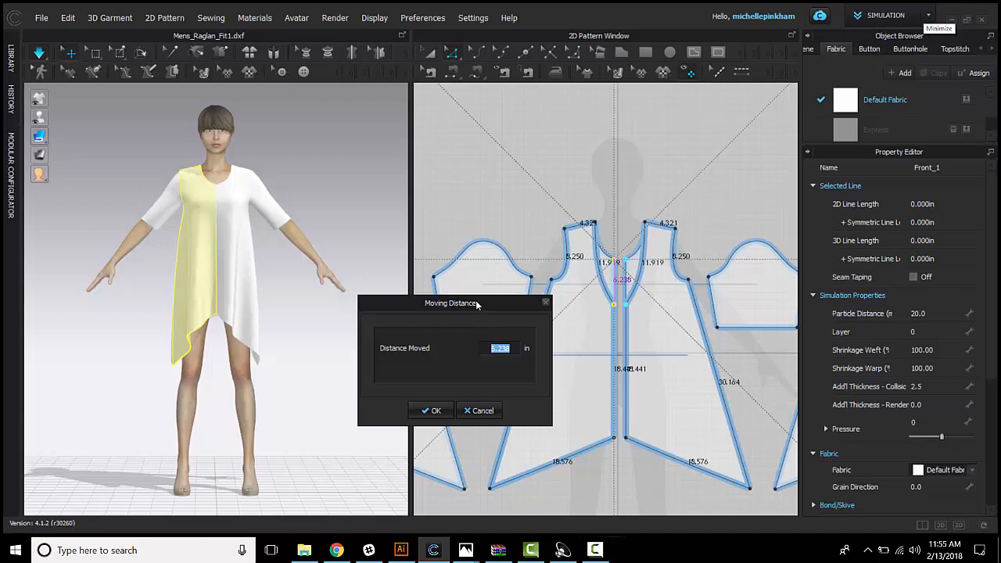
{"action": "left_click_drag", "start_coordinate": [477, 305], "coordinate": [426, 156]}
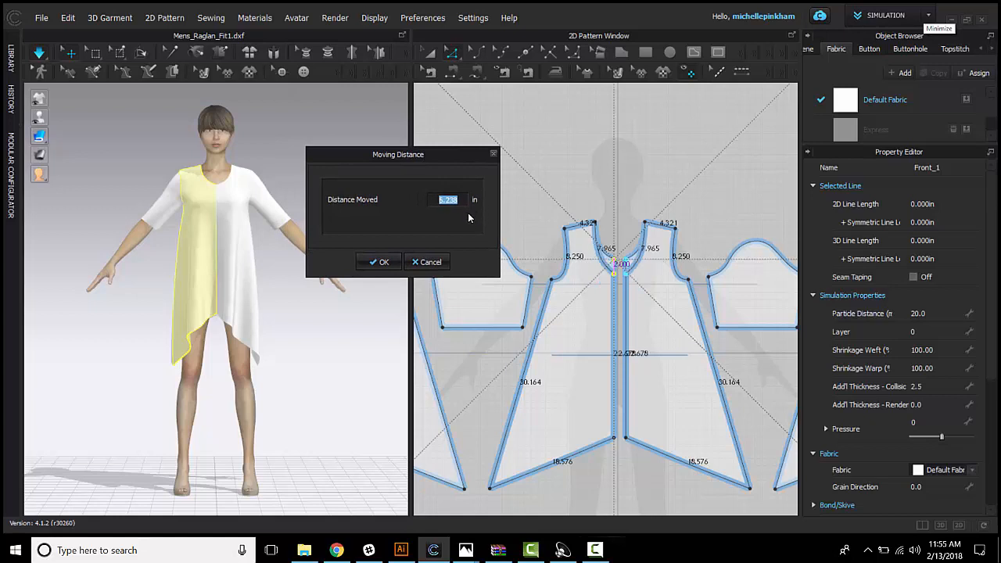
{"action": "type", "text": "2"}
{"action": "key", "text": "Return"}
{"action": "key", "text": "space"}
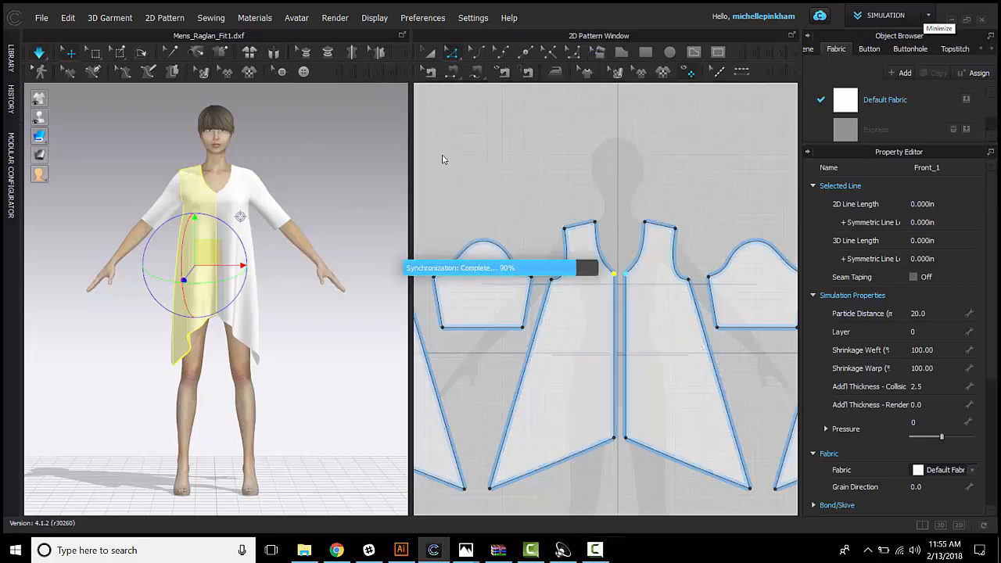
{"action": "left_click", "coordinate": [294, 170]}
{"action": "scroll", "coordinate": [573, 179], "scroll_direction": "down", "scroll_amount": 5}
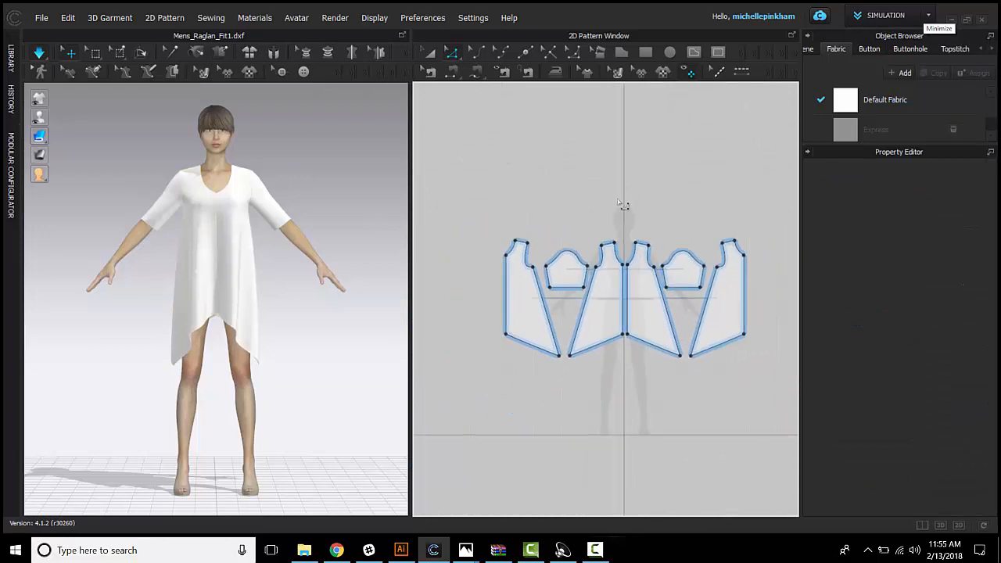
{"action": "right_click_drag", "start_coordinate": [623, 208], "coordinate": [607, 215]}
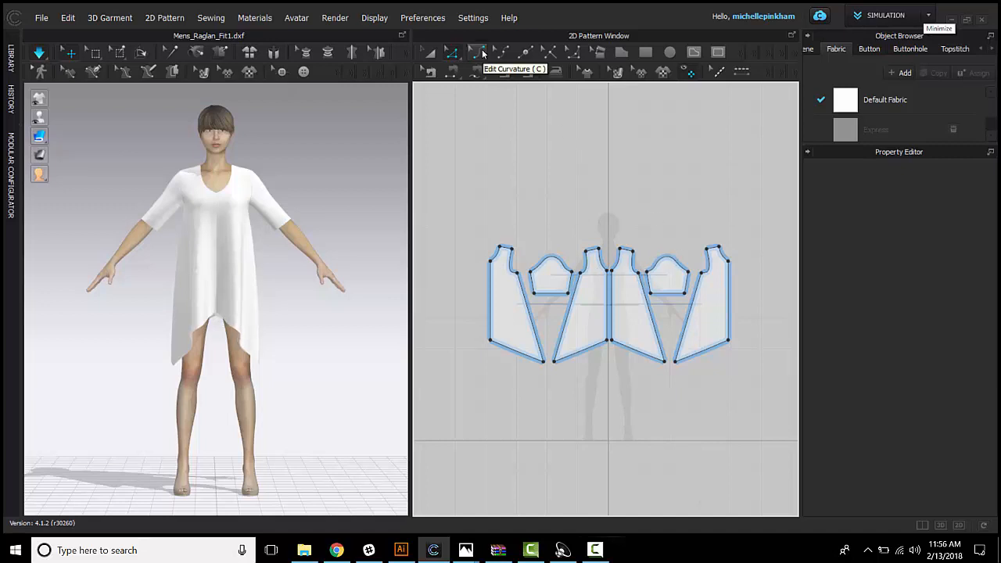
Step: Bend the front pieces' hem lines upward into a smooth concave curve with the Edit Curvature tool
{"action": "left_click", "coordinate": [476, 53]}
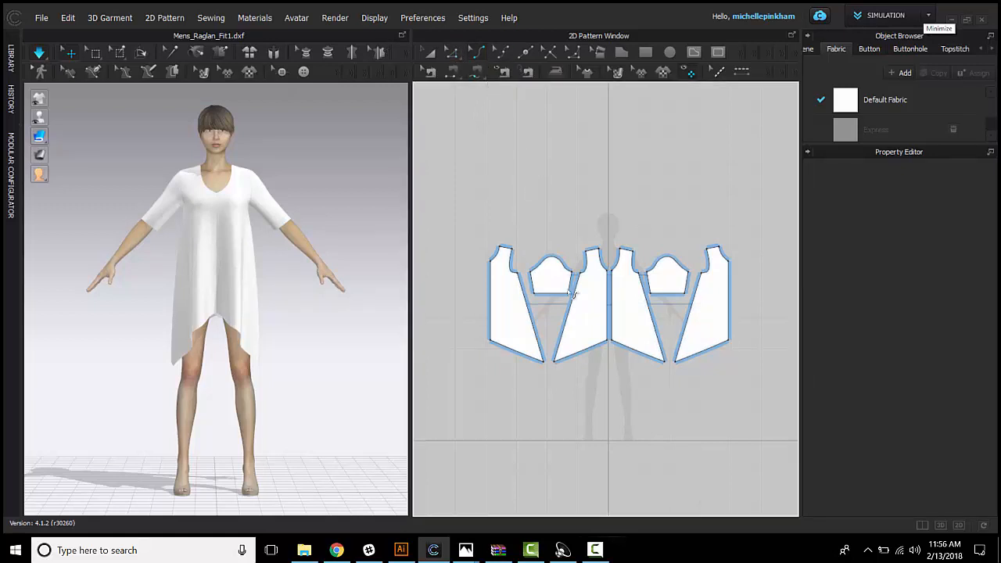
{"action": "scroll", "coordinate": [590, 367], "scroll_direction": "up", "scroll_amount": 3}
{"action": "left_click_drag", "start_coordinate": [595, 346], "coordinate": [585, 335]}
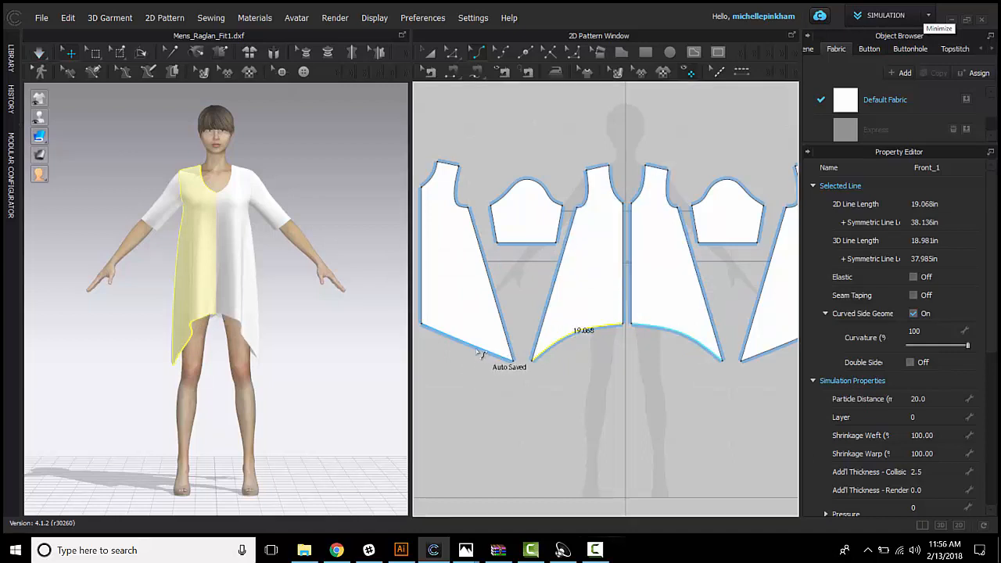
Step: Bend the back pieces' hem lines downward into a rounded curve, update the simulated garment and view it from behind
{"action": "left_click", "coordinate": [477, 349]}
{"action": "left_click_drag", "start_coordinate": [467, 361], "coordinate": [466, 366]}
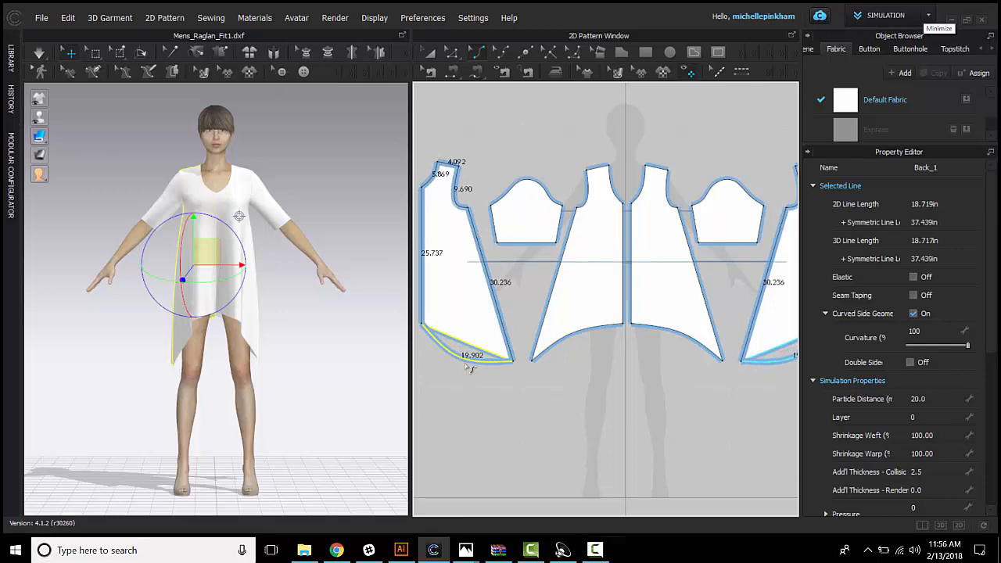
{"action": "left_click_drag", "start_coordinate": [469, 367], "coordinate": [469, 363]}
{"action": "left_click", "coordinate": [306, 354]}
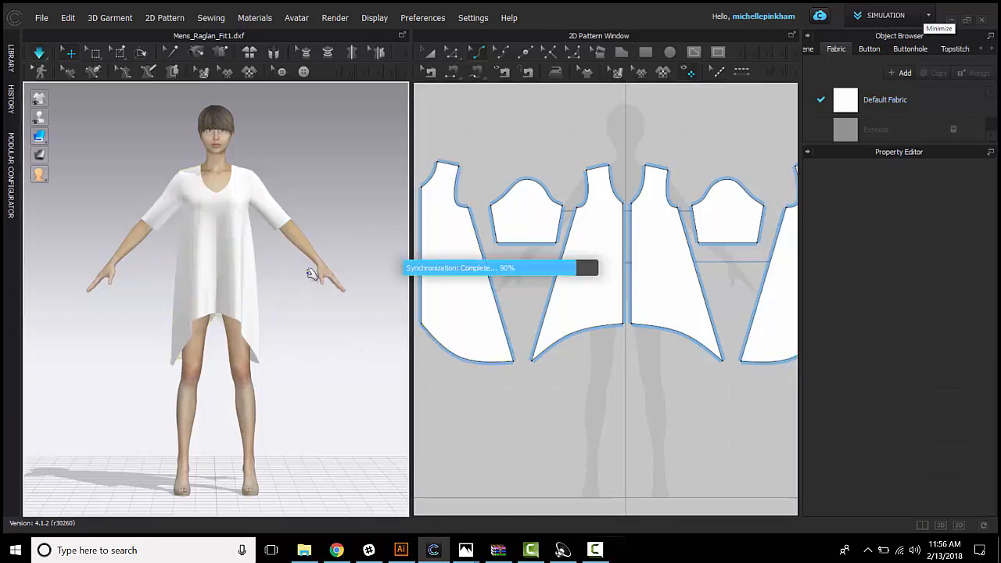
{"action": "right_click_drag", "start_coordinate": [367, 341], "coordinate": [308, 372]}
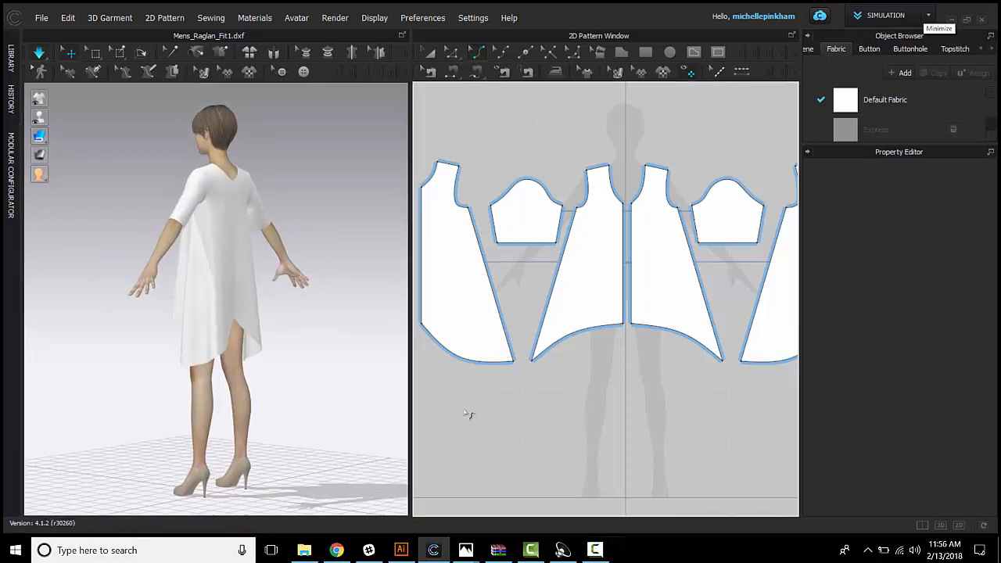
Step: Lower the centre back hem point of the back pieces straight down below the side corners and simulate the garment
{"action": "middle_click_drag", "start_coordinate": [469, 415], "coordinate": [517, 403]}
{"action": "left_click", "coordinate": [450, 57]}
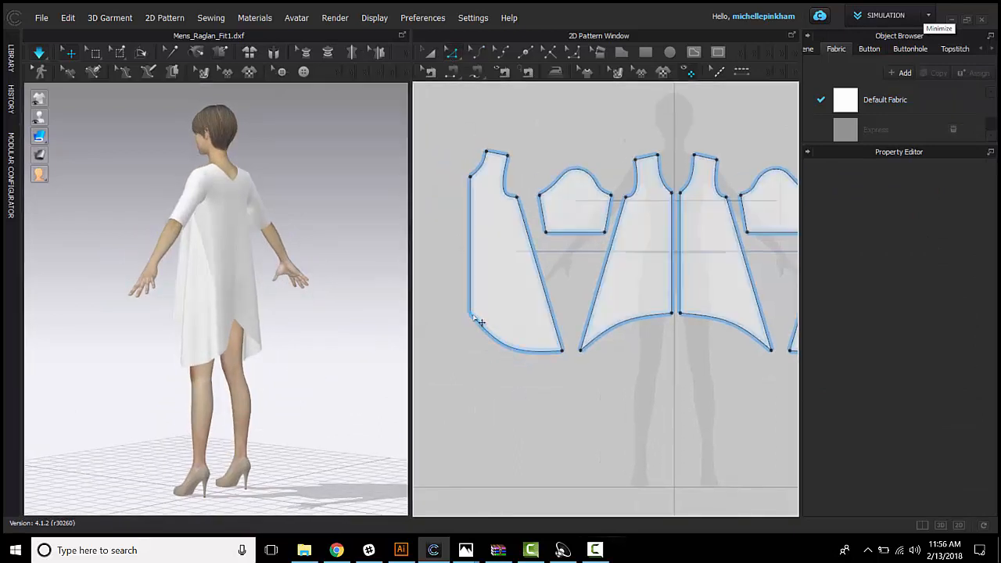
{"action": "left_click_drag", "start_coordinate": [470, 314], "coordinate": [480, 387]}
{"action": "key", "text": "space"}
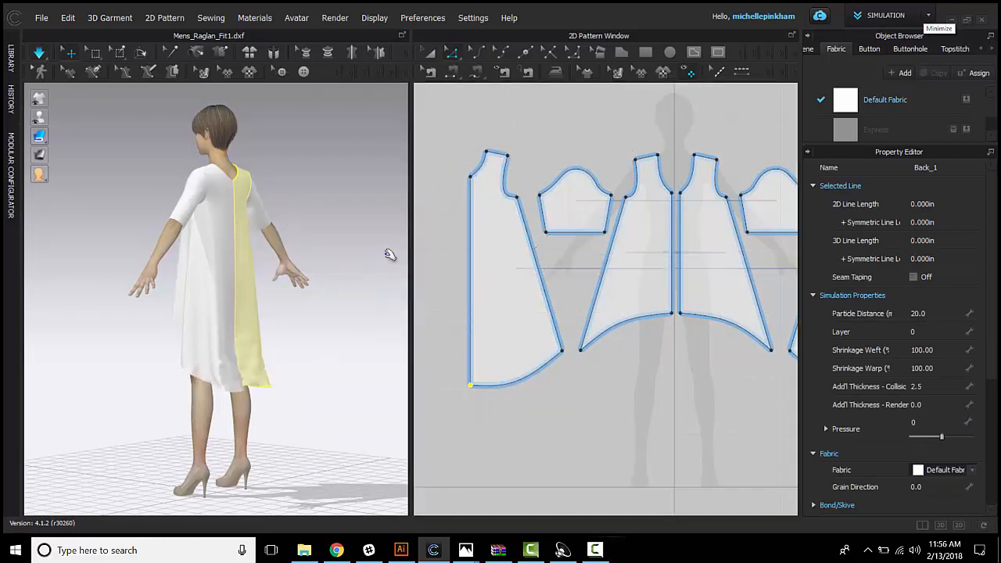
{"action": "left_click", "coordinate": [381, 261]}
{"action": "right_click_drag", "start_coordinate": [381, 261], "coordinate": [331, 365]}
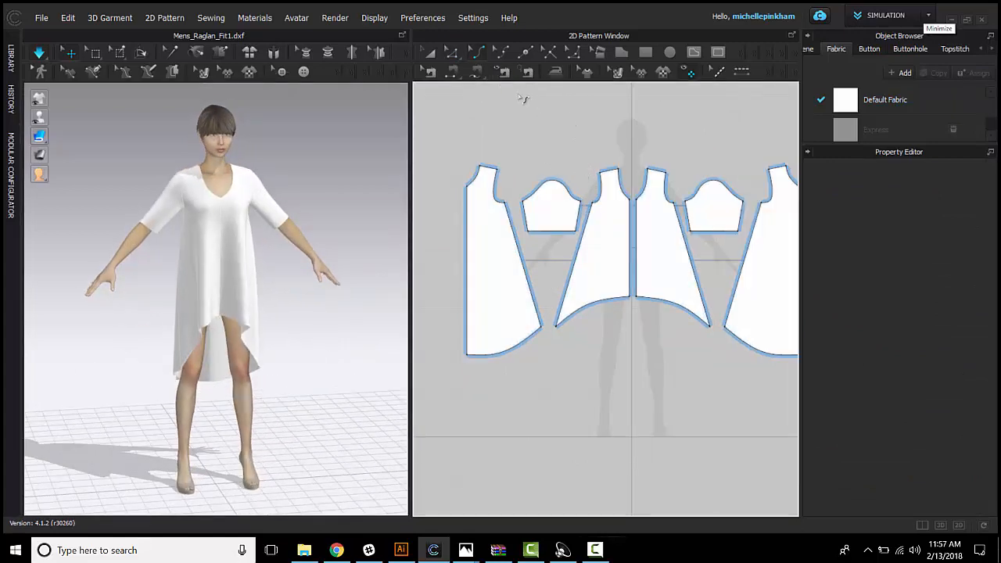
Step: Add a curve point near the side and another near the centre of the front hem, pull both downward and simulate the garment
{"action": "left_click", "coordinate": [500, 54]}
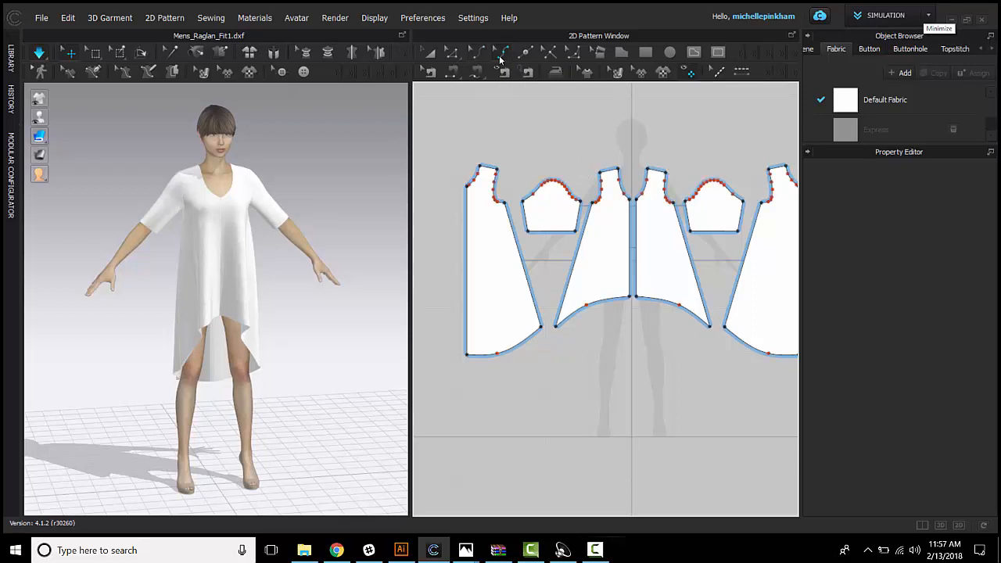
{"action": "scroll", "coordinate": [586, 294], "scroll_direction": "up", "scroll_amount": 3}
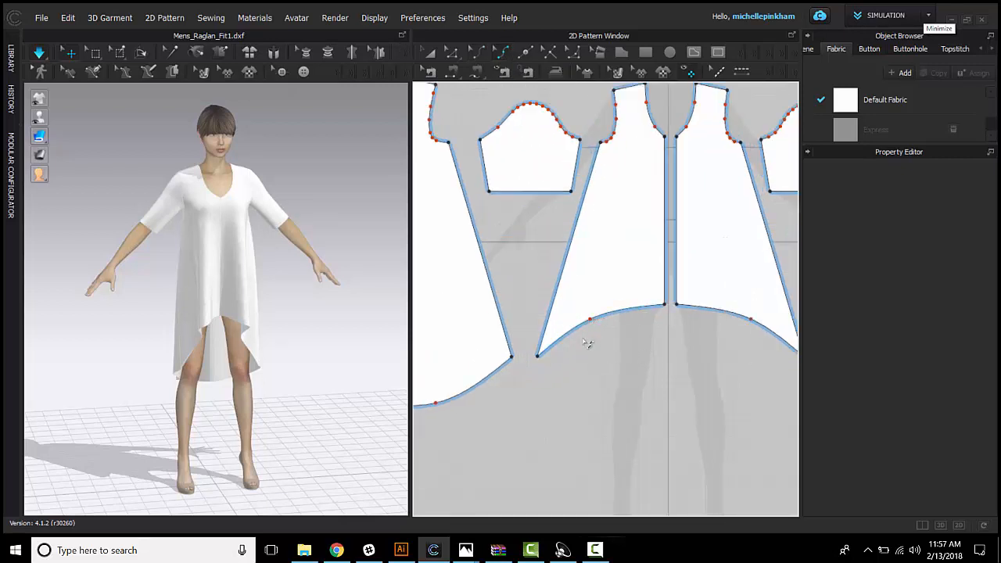
{"action": "mouse_move", "coordinate": [562, 338]}
{"action": "left_mouse_down"}
{"action": "mouse_move", "coordinate": [572, 350]}
{"action": "mouse_move", "coordinate": [566, 343]}
{"action": "left_mouse_up"}
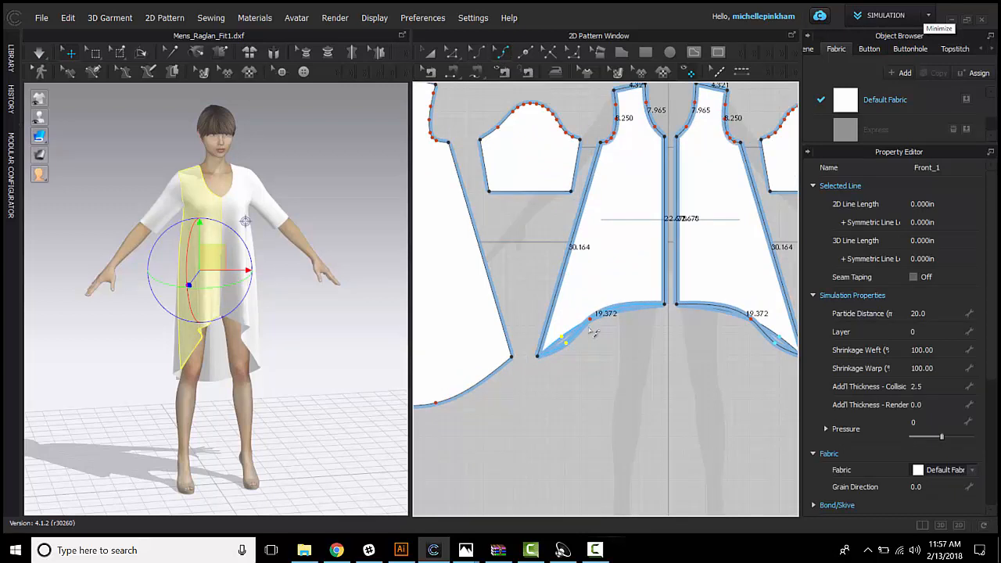
{"action": "left_click_drag", "start_coordinate": [635, 304], "coordinate": [636, 323]}
{"action": "scroll", "coordinate": [475, 276], "scroll_direction": "down", "scroll_amount": 2}
{"action": "middle_click_drag", "start_coordinate": [475, 275], "coordinate": [579, 246]}
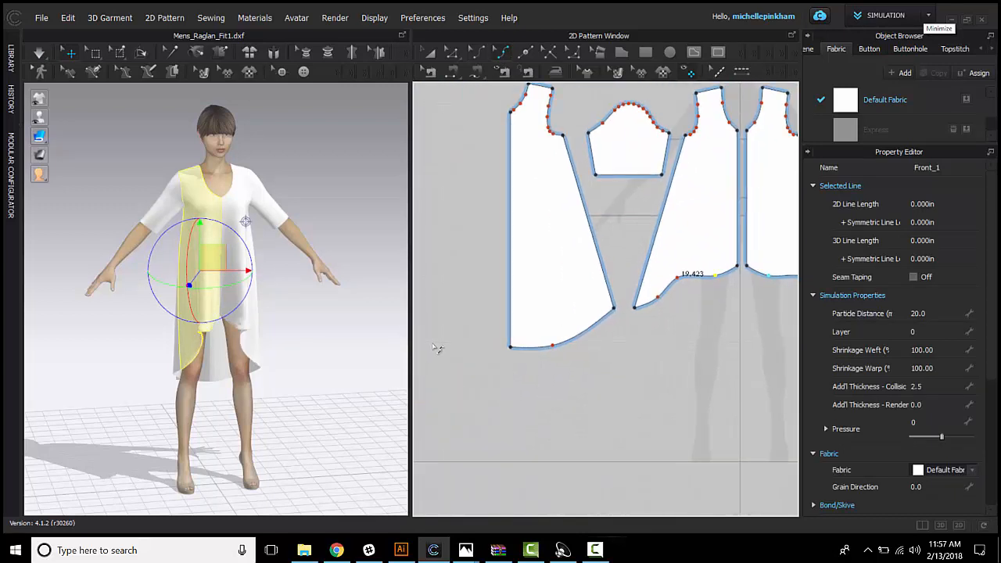
{"action": "key", "text": "space"}
Step: Add a curve point near the side end of the back hem and pull it upward into an S-shaped curve
{"action": "right_click_drag", "start_coordinate": [206, 319], "coordinate": [590, 347]}
{"action": "scroll", "coordinate": [590, 349], "scroll_direction": "up", "scroll_amount": 3}
{"action": "left_click_drag", "start_coordinate": [600, 305], "coordinate": [596, 339]}
{"action": "scroll", "coordinate": [695, 362], "scroll_direction": "down", "scroll_amount": 2}
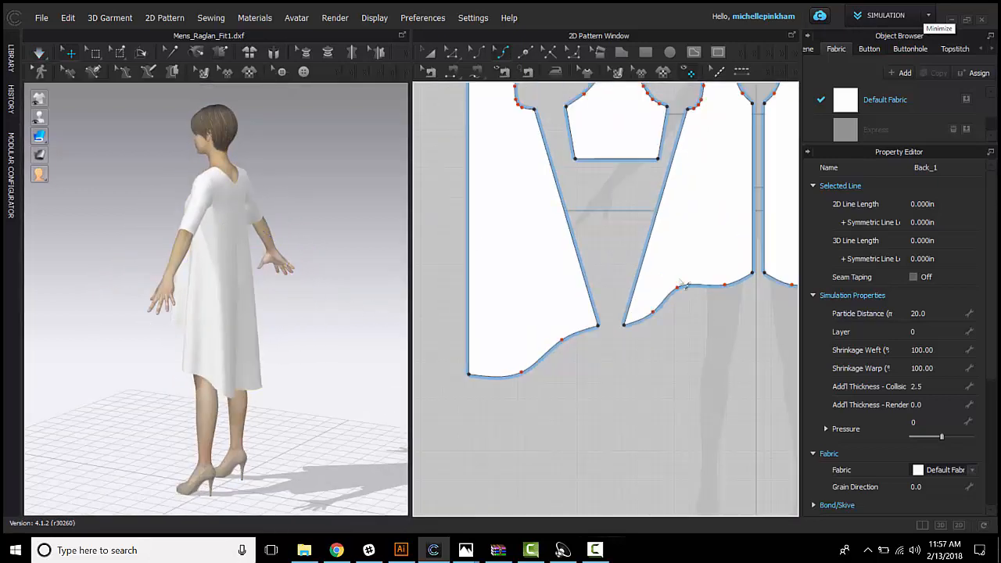
{"action": "left_click", "coordinate": [502, 57]}
{"action": "left_click", "coordinate": [451, 53]}
{"action": "left_click", "coordinate": [452, 53]}
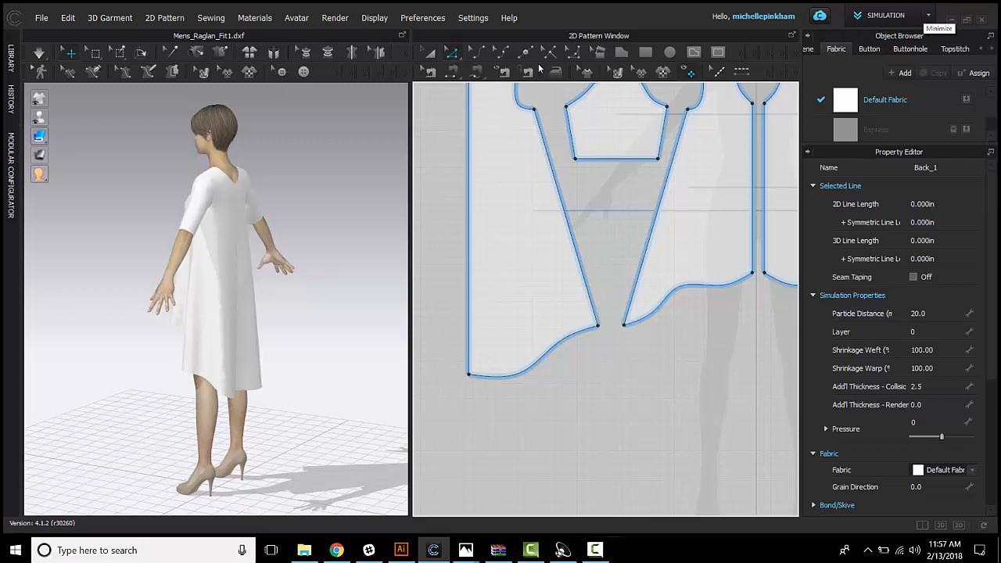
Step: Raise the front hem's middle curve point, lower the curve point beside the side corner, and simulate to check the front
{"action": "left_click", "coordinate": [502, 52]}
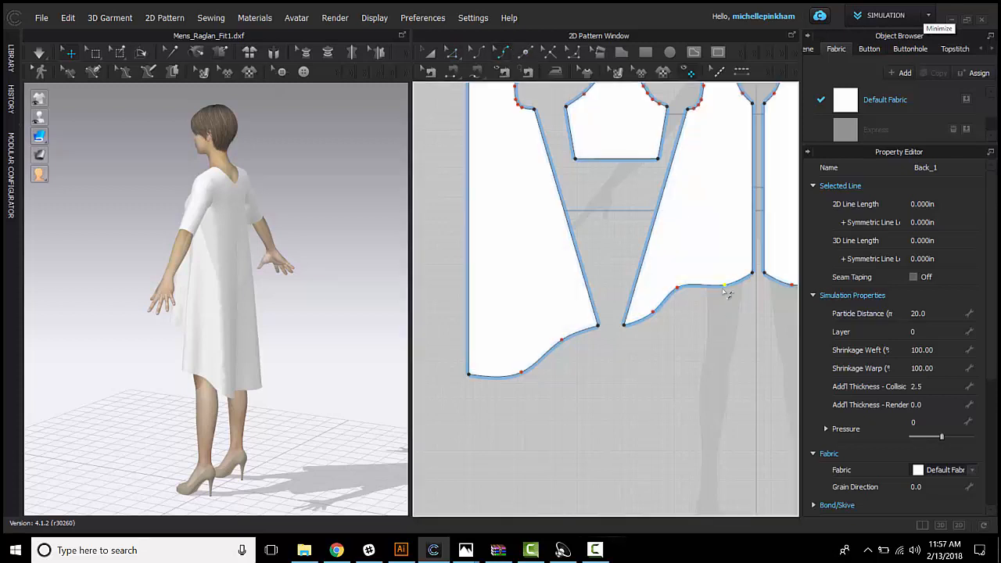
{"action": "scroll", "coordinate": [723, 289], "scroll_direction": "up", "scroll_amount": 2}
{"action": "left_click_drag", "start_coordinate": [664, 288], "coordinate": [664, 260]}
{"action": "mouse_move", "coordinate": [631, 320]}
{"action": "left_mouse_down"}
{"action": "mouse_move", "coordinate": [623, 314]}
{"action": "mouse_move", "coordinate": [637, 332]}
{"action": "left_mouse_up"}
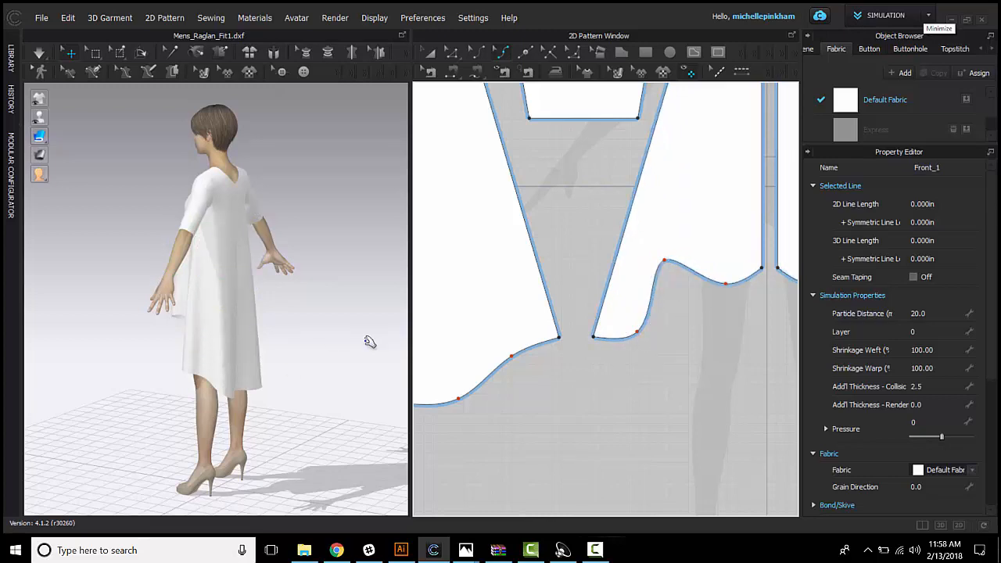
{"action": "key", "text": "space"}
{"action": "right_click_drag", "start_coordinate": [215, 351], "coordinate": [378, 339]}
{"action": "scroll", "coordinate": [573, 354], "scroll_direction": "down", "scroll_amount": 2}
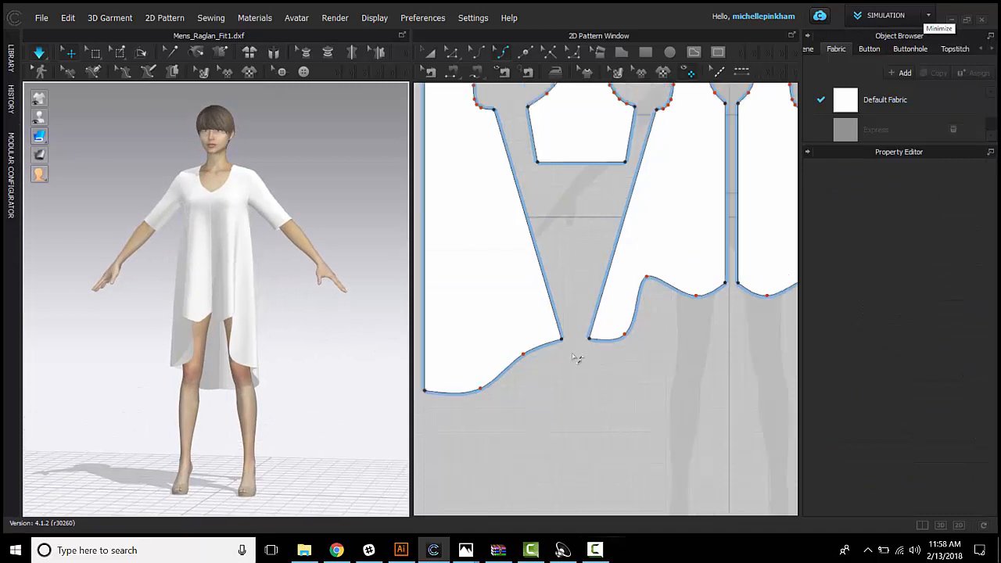
{"action": "scroll", "coordinate": [573, 355], "scroll_direction": "down", "scroll_amount": 3}
{"action": "scroll", "coordinate": [585, 341], "scroll_direction": "up", "scroll_amount": 3}
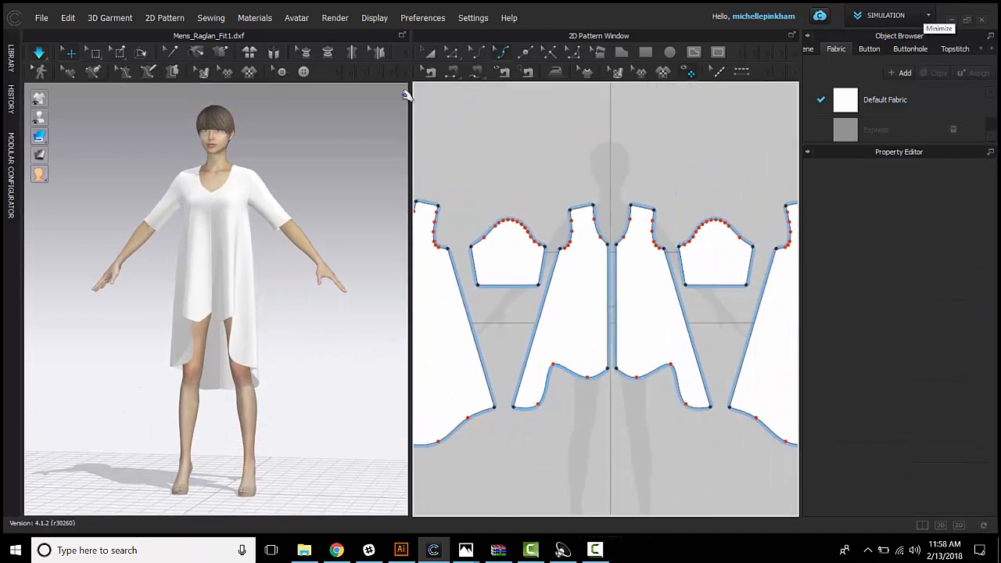
{"action": "left_click", "coordinate": [451, 50]}
{"action": "middle_click_drag", "start_coordinate": [534, 222], "coordinate": [570, 227]}
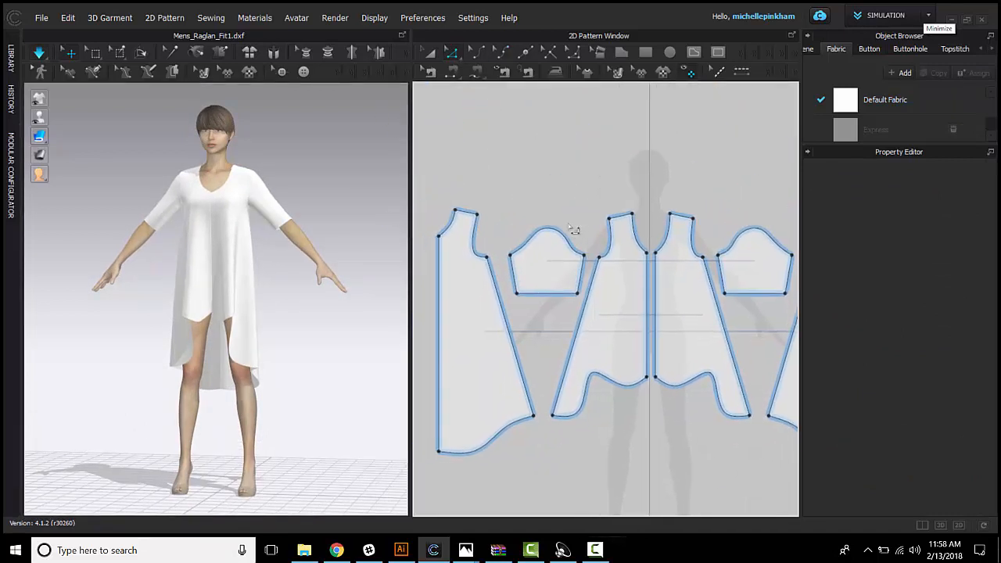
{"action": "scroll", "coordinate": [578, 313], "scroll_direction": "down", "scroll_amount": 3}
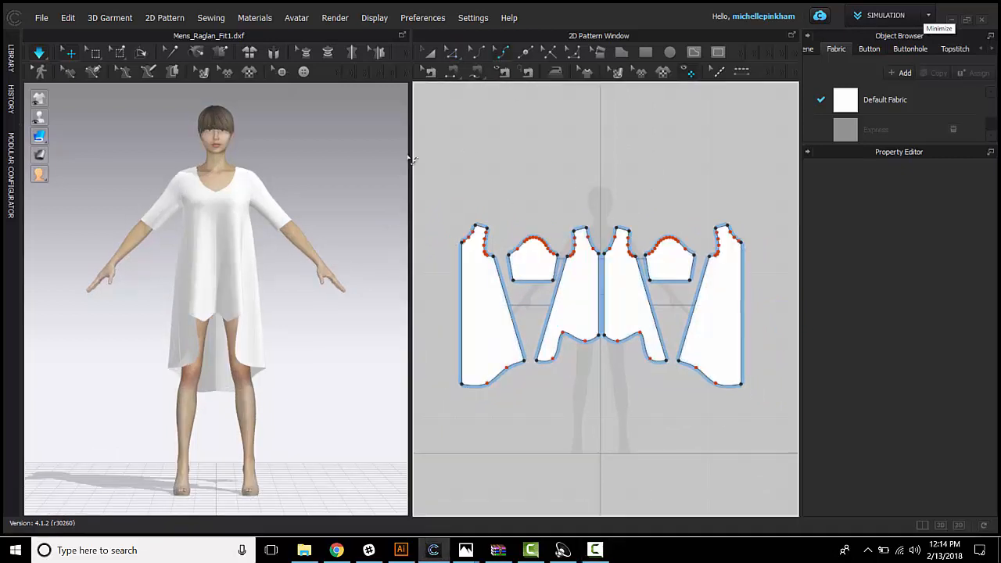
{"action": "scroll", "coordinate": [614, 319], "scroll_direction": "up", "scroll_amount": 5}
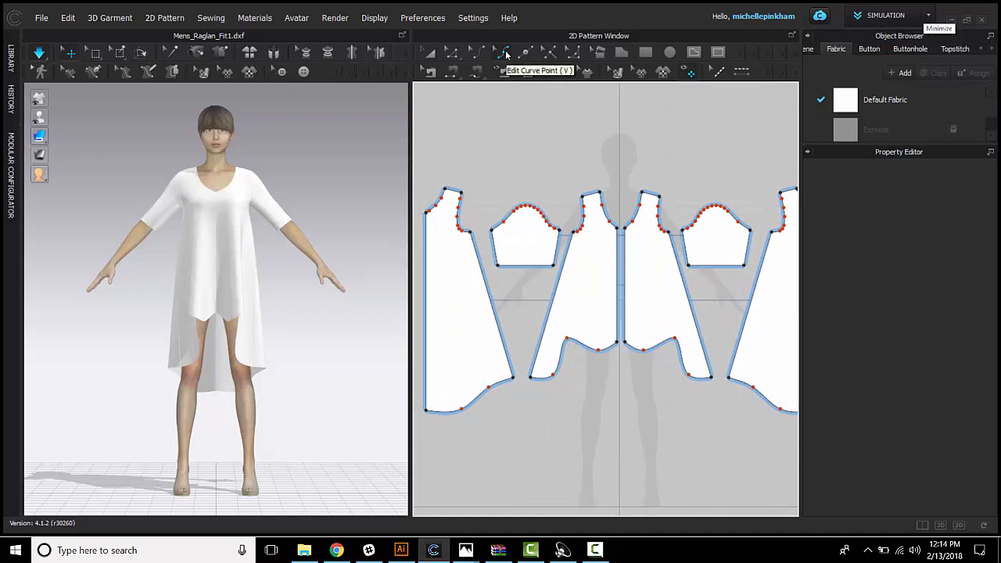
Step: Delete the raised middle curve point from the front hem
{"action": "left_click", "coordinate": [506, 53]}
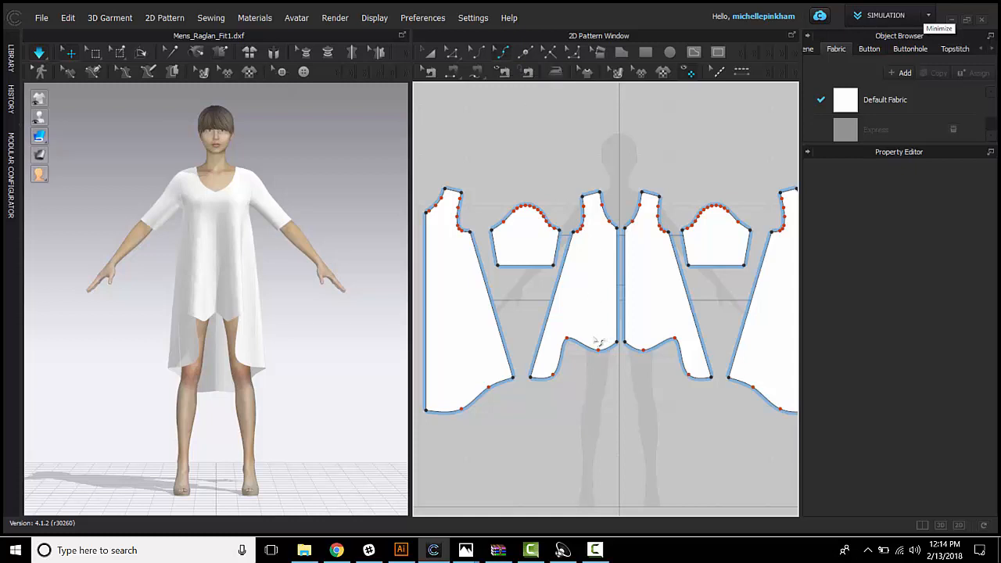
{"action": "right_click", "coordinate": [567, 339]}
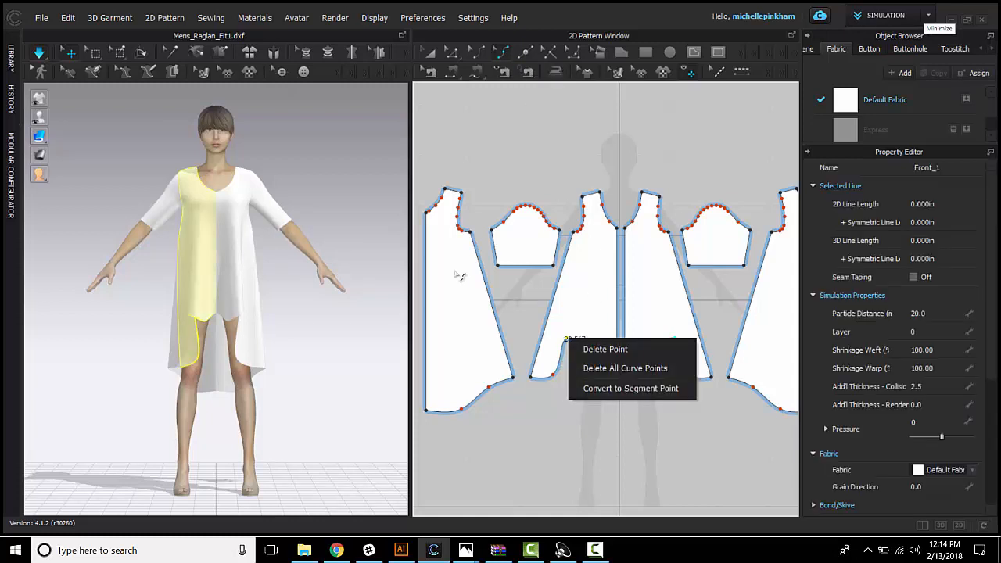
{"action": "left_click", "coordinate": [642, 388]}
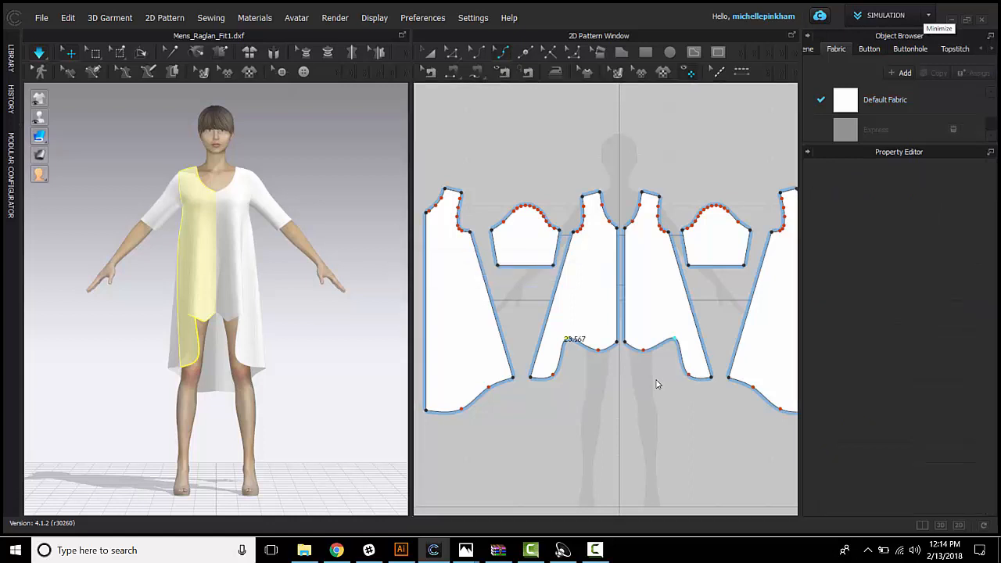
{"action": "key", "text": "Delete"}
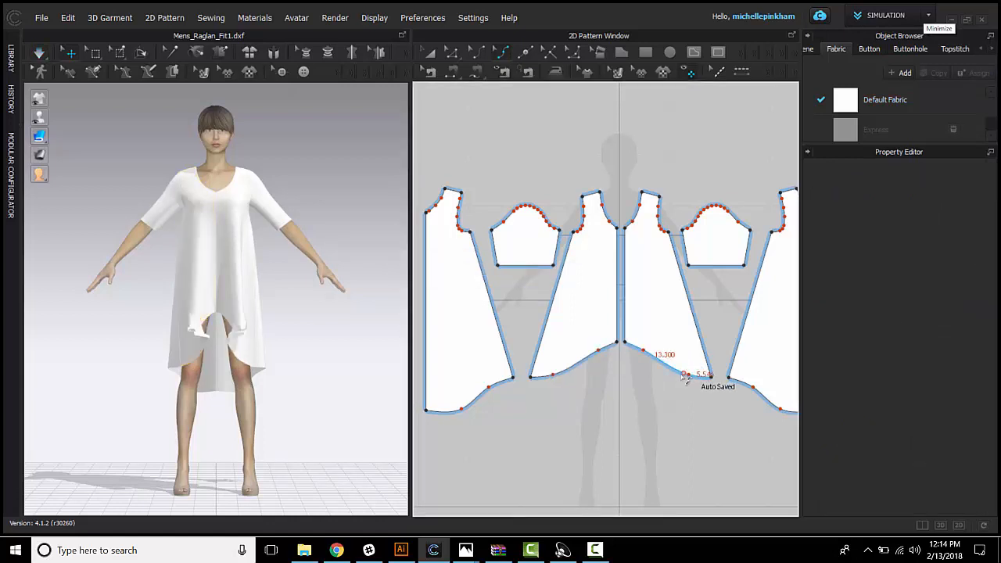
Step: Delete all remaining curve points from the back and front hems to make both hem lines straight
{"action": "right_click", "coordinate": [489, 387]}
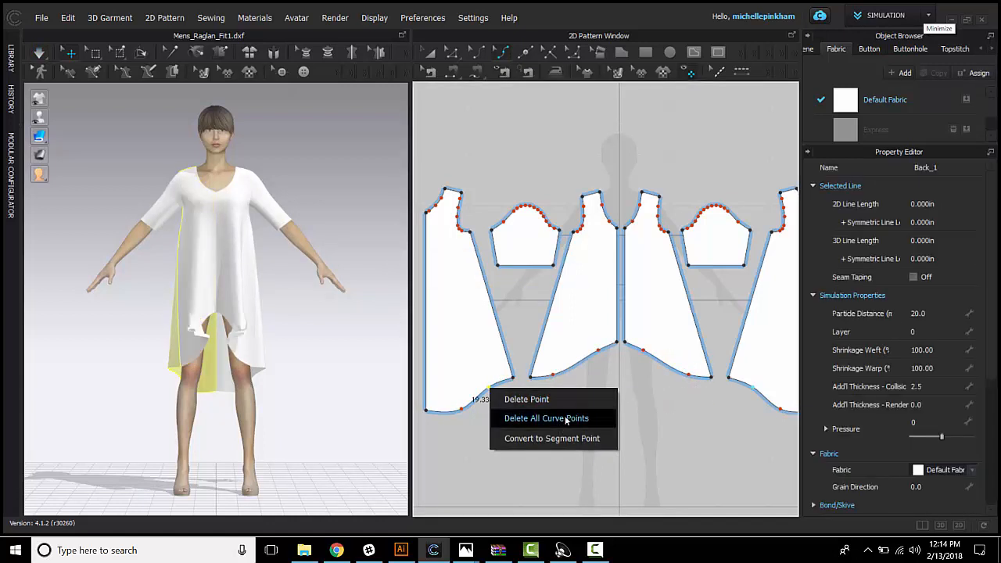
{"action": "left_click", "coordinate": [453, 337]}
{"action": "key", "text": "Delete"}
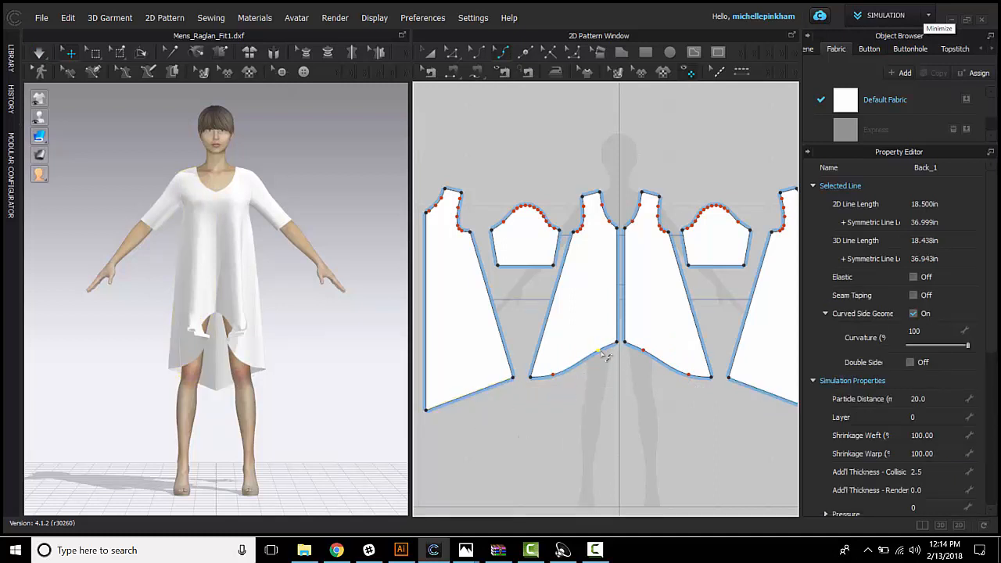
{"action": "left_click", "coordinate": [606, 354]}
{"action": "right_click", "coordinate": [606, 354]}
{"action": "left_click", "coordinate": [649, 379]}
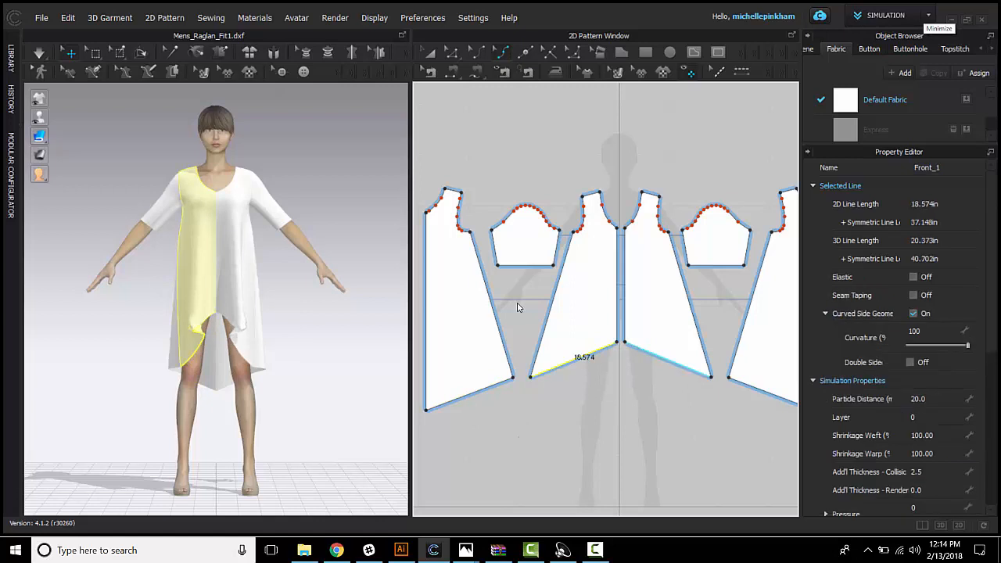